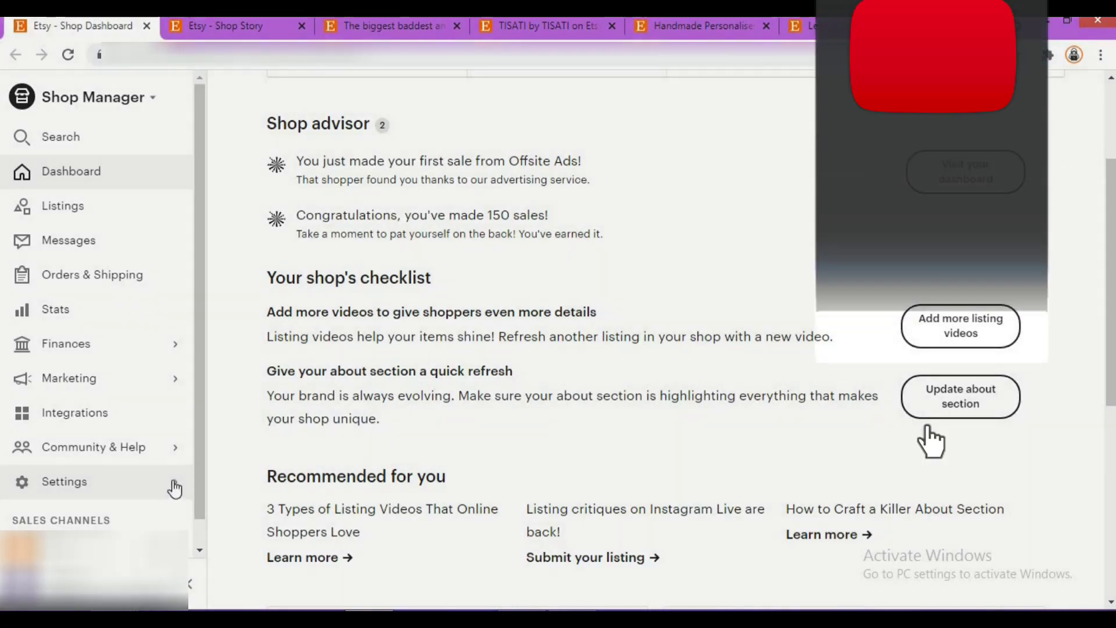
- Expand the shop settings, switch to the Shop Story page and examine its story, video, photo and link sections
click(169, 491)
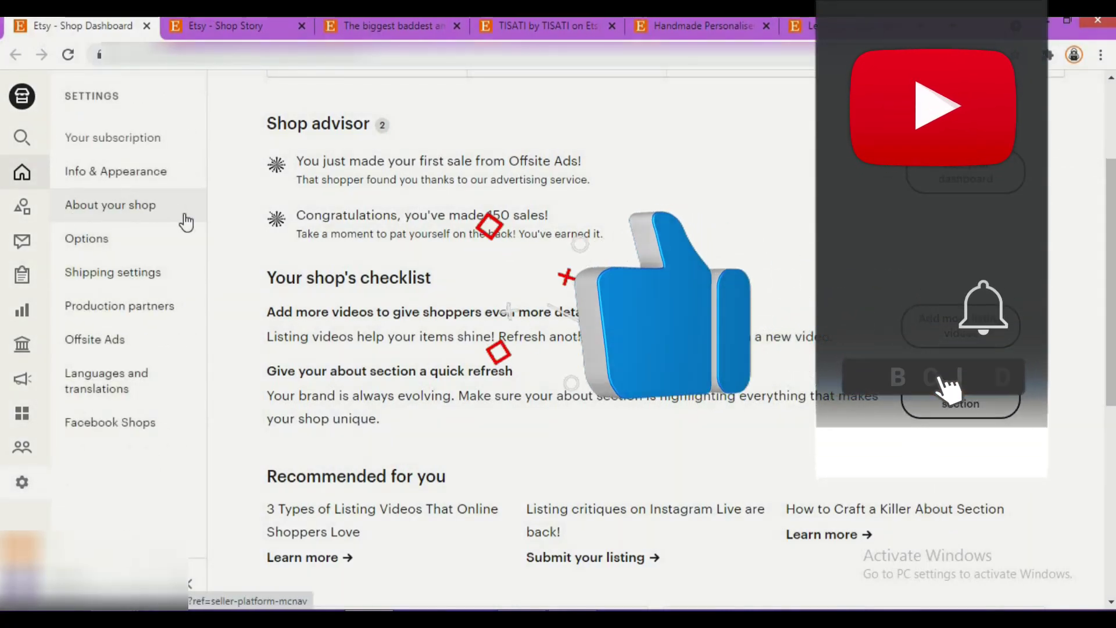
click(246, 33)
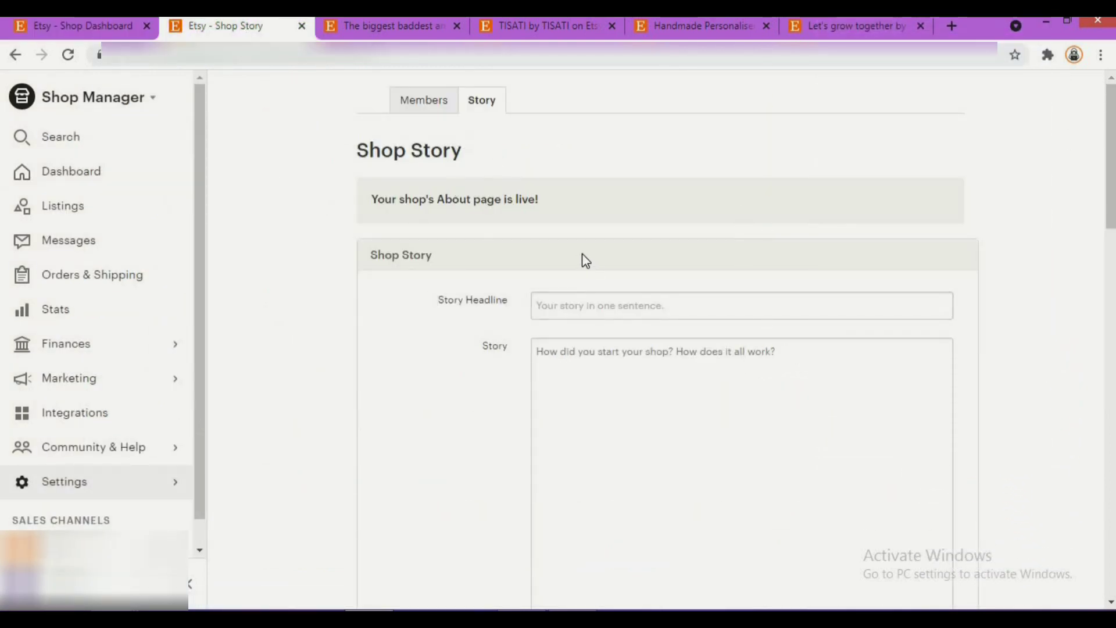
scroll(585, 260, down, 15)
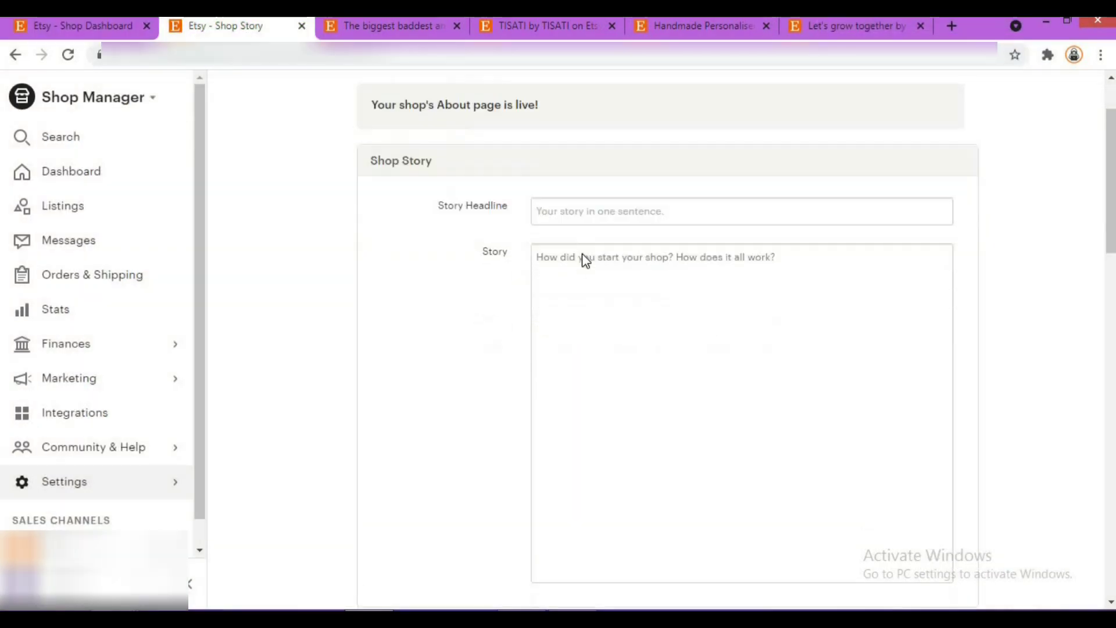
scroll(585, 260, down, 4)
scroll(586, 260, up, 12)
scroll(586, 260, up, 5)
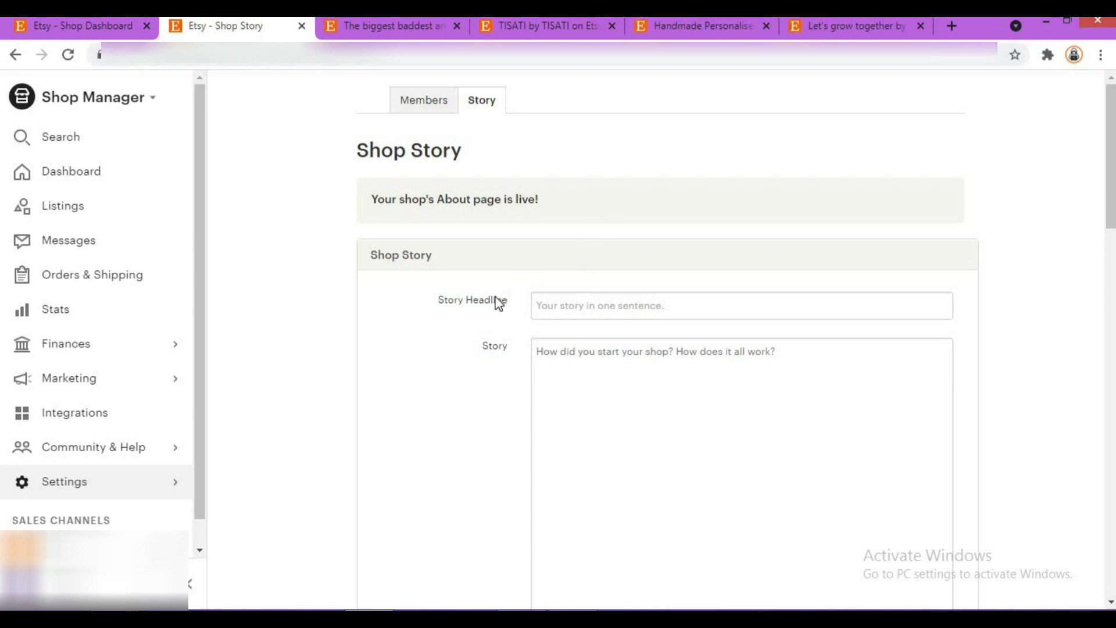
scroll(477, 299, down, 4)
scroll(473, 296, down, 13)
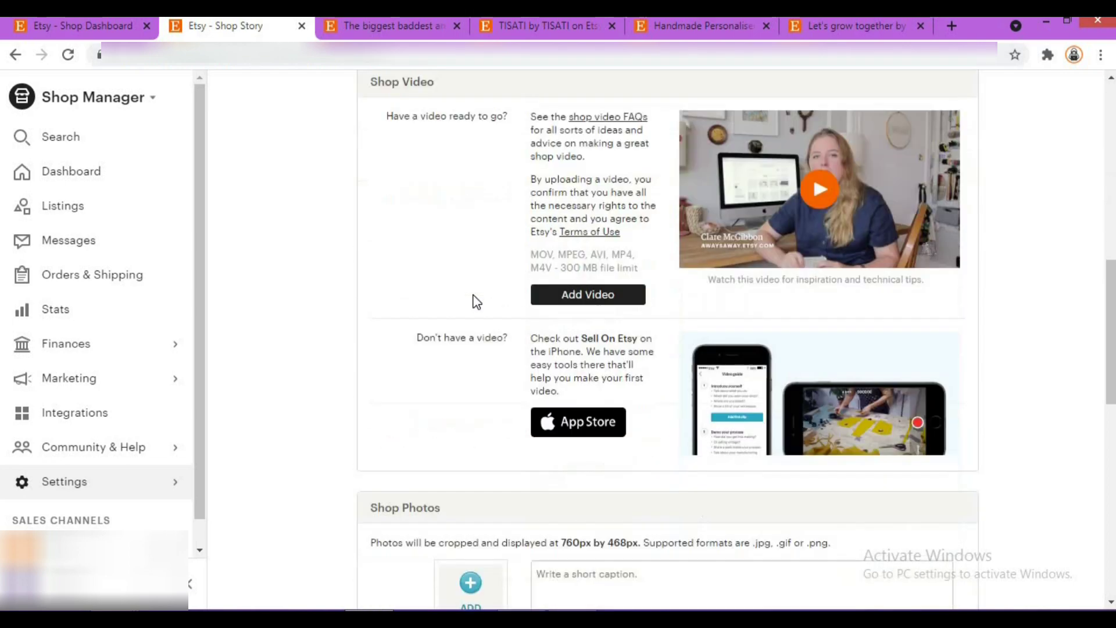
scroll(472, 294, up, 9)
scroll(475, 298, up, 9)
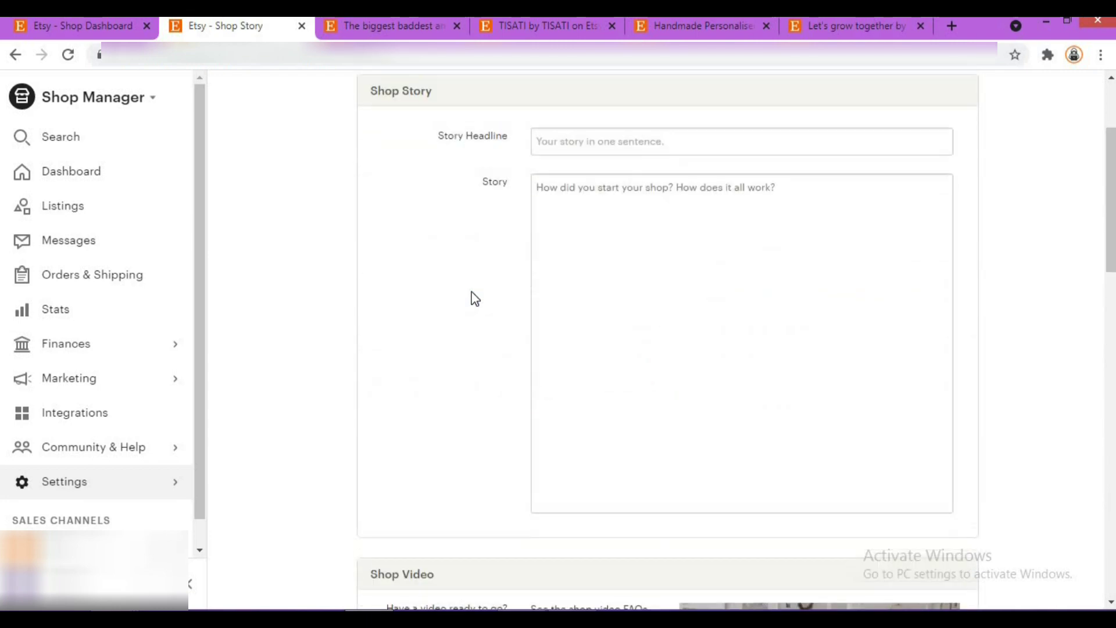
scroll(470, 290, down, 15)
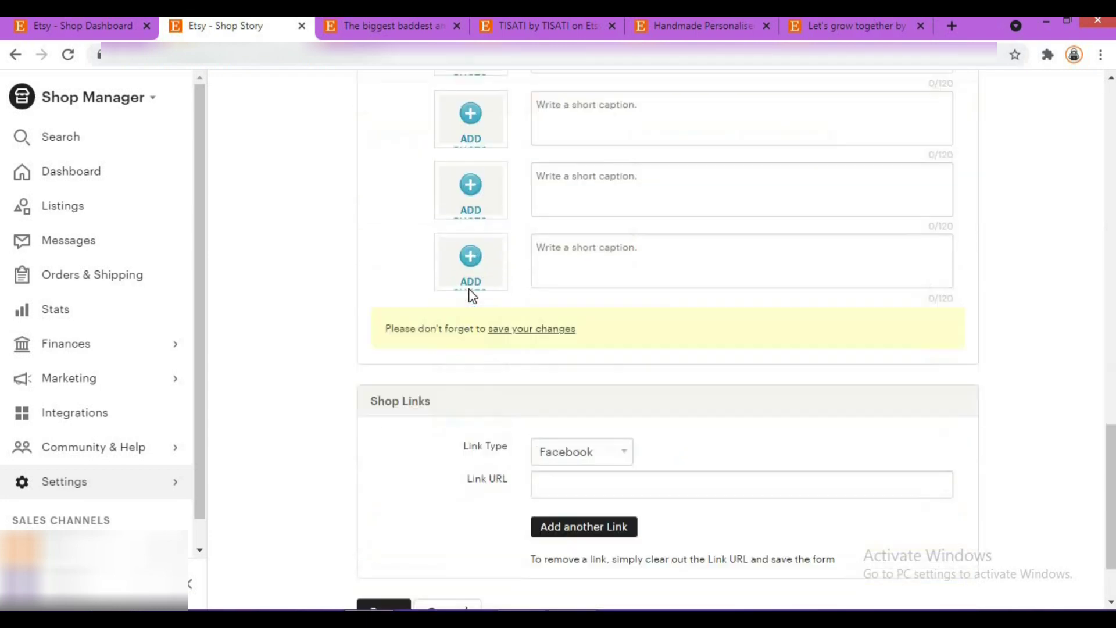
scroll(471, 294, up, 8)
scroll(470, 294, up, 12)
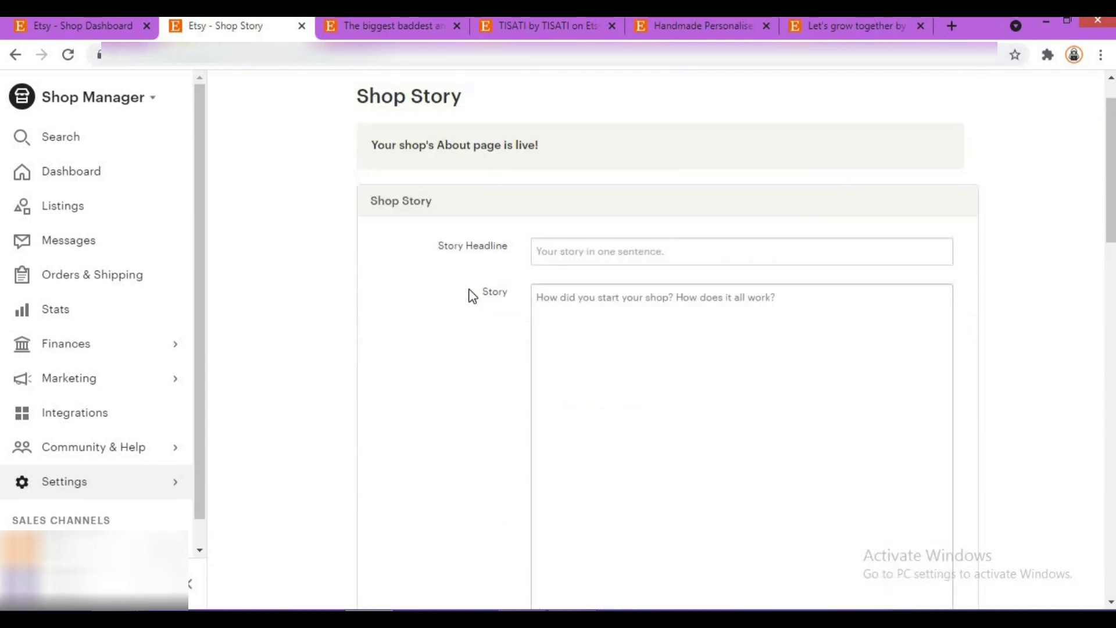
- Browse the photo carousel in the About section of the NotNiceThings shop as an example
click(419, 27)
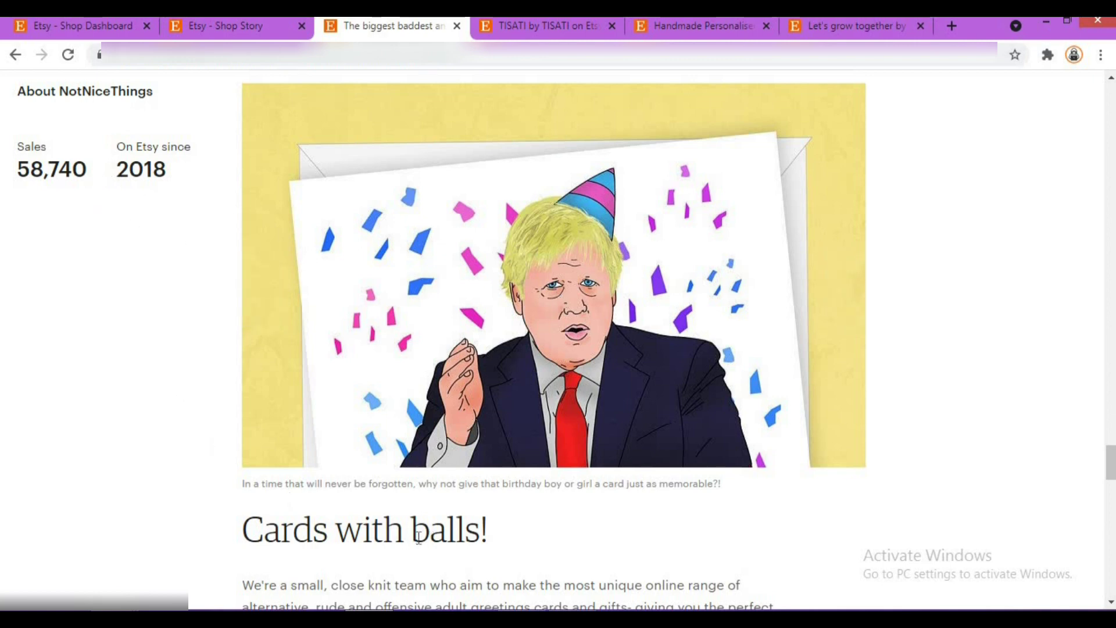
mouse_move(742, 291)
click(857, 295)
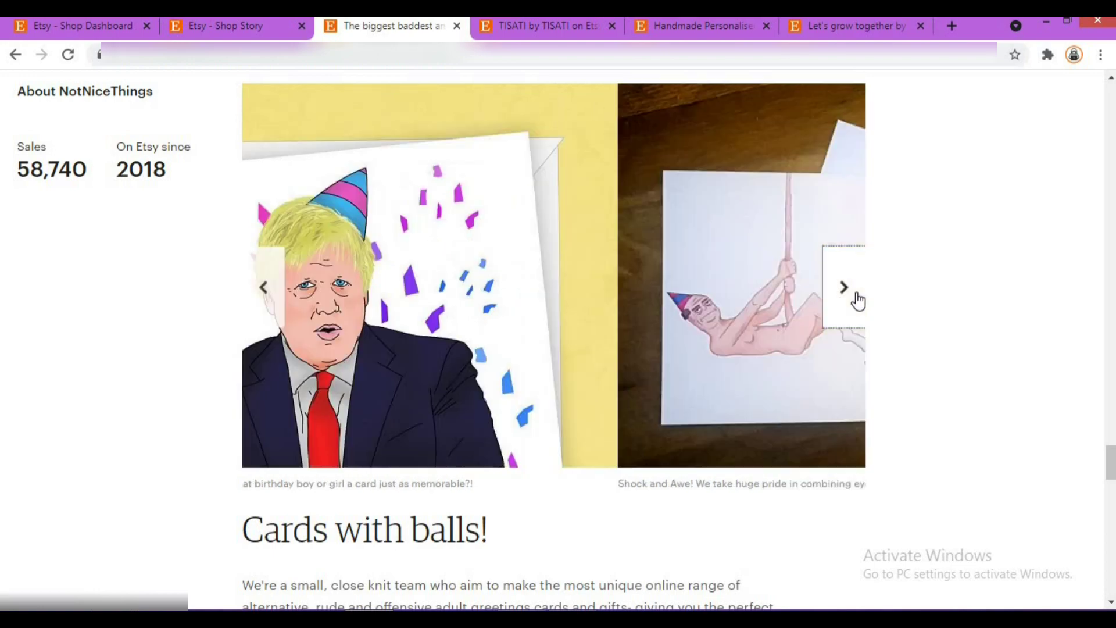
click(857, 295)
click(857, 295)
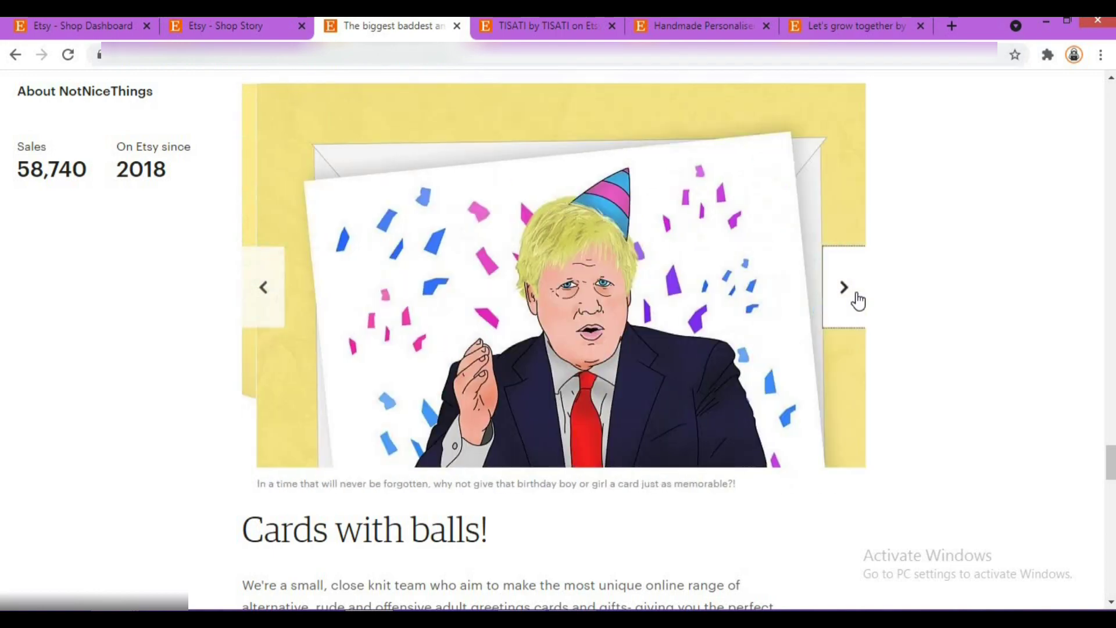
click(857, 296)
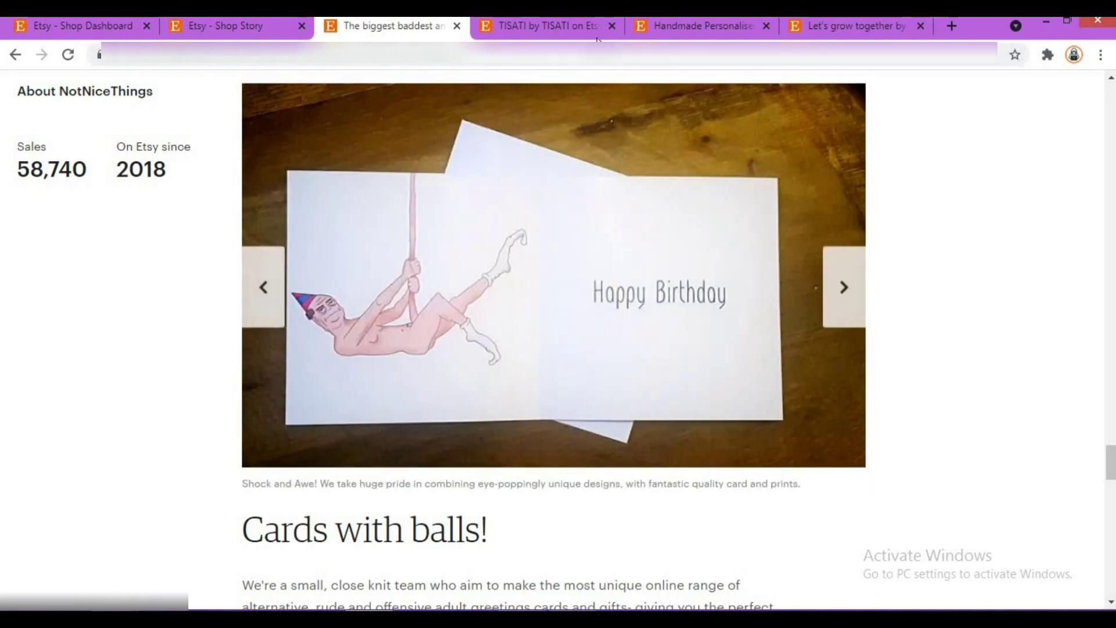
- Browse the photo carousel in the About section of the TISATI shop
click(582, 29)
scroll(927, 274, down, 1)
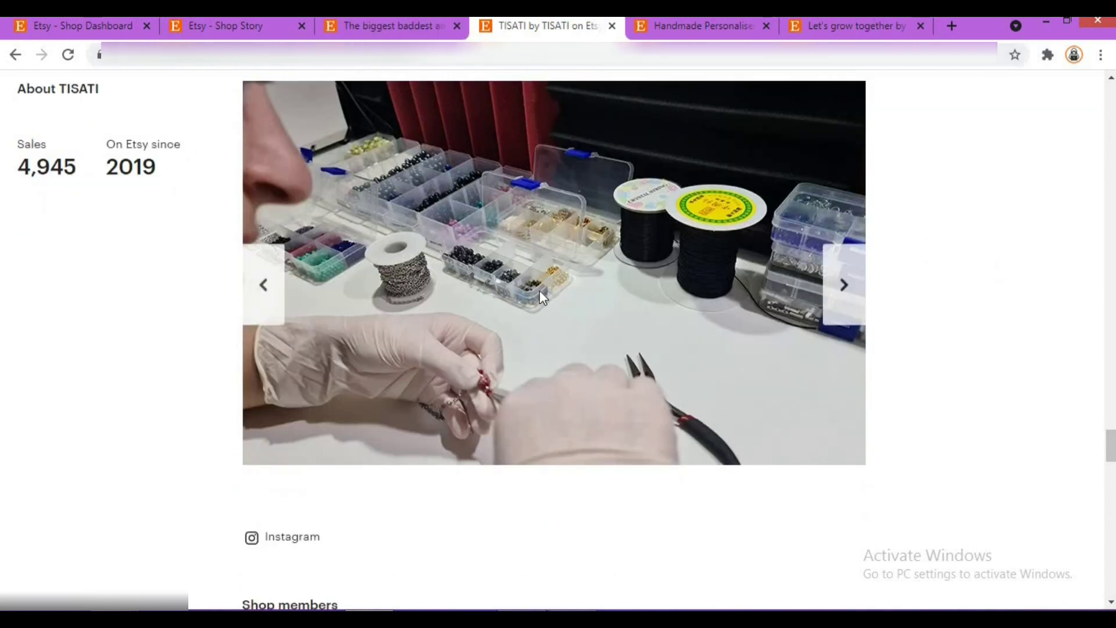
scroll(474, 277, up, 1)
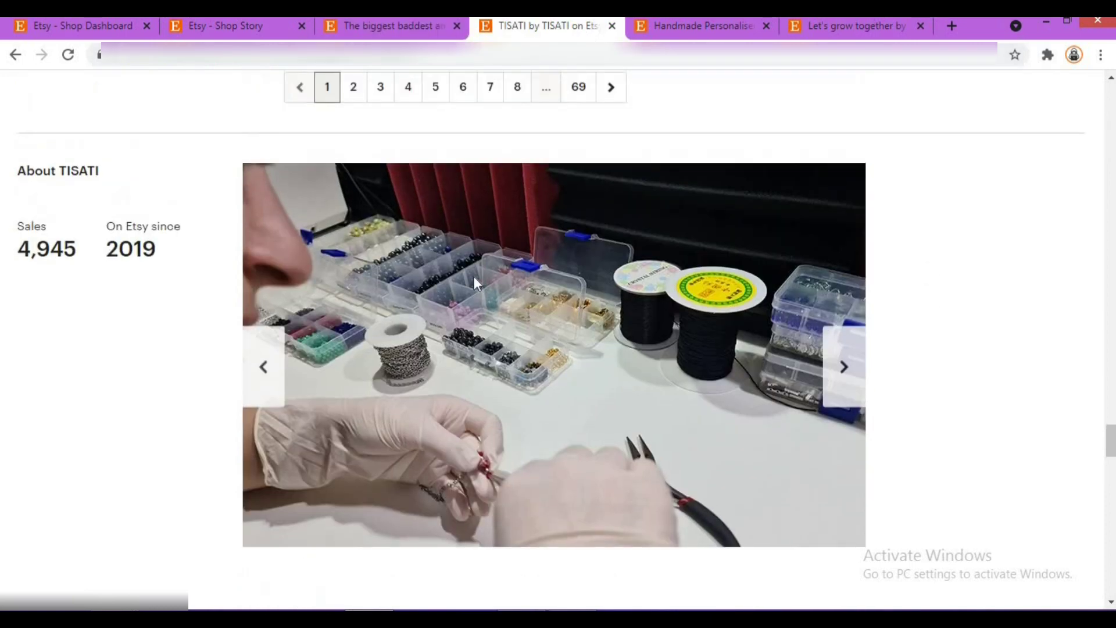
click(842, 364)
click(843, 364)
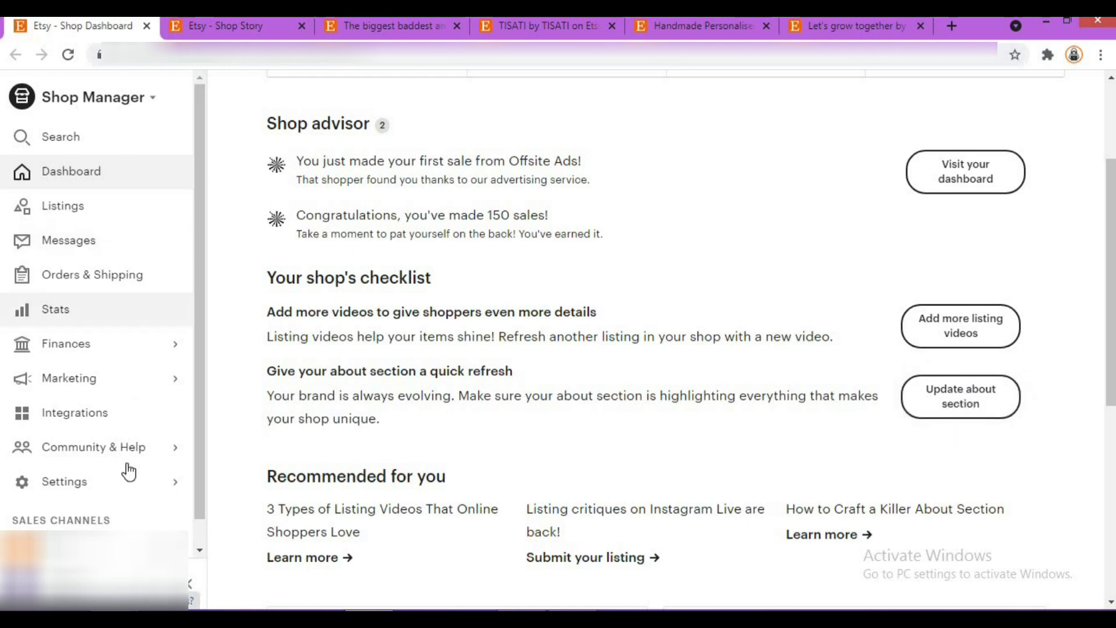
- Return to the shop settings options and review the whole Shop Story form, from Story Headline to Shop Links
click(174, 487)
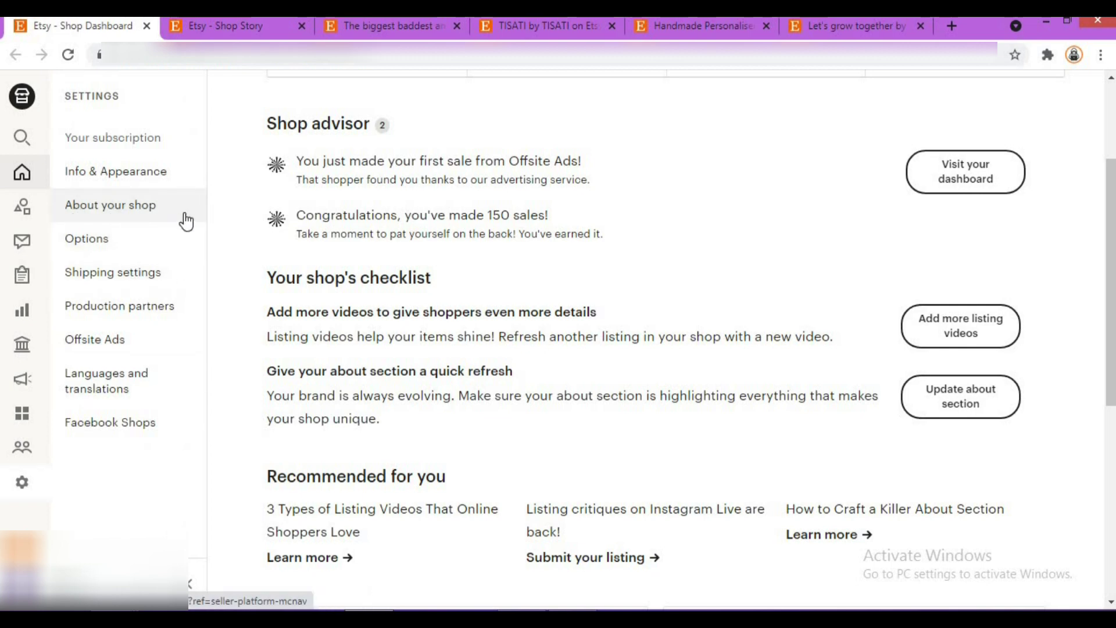
click(246, 30)
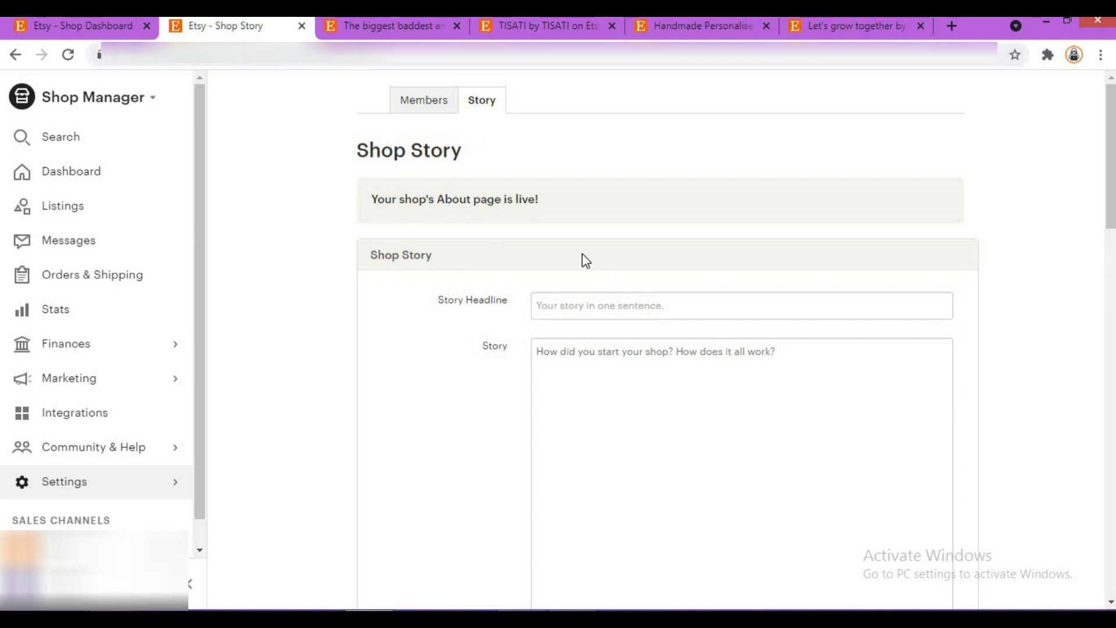
scroll(582, 255, down, 15)
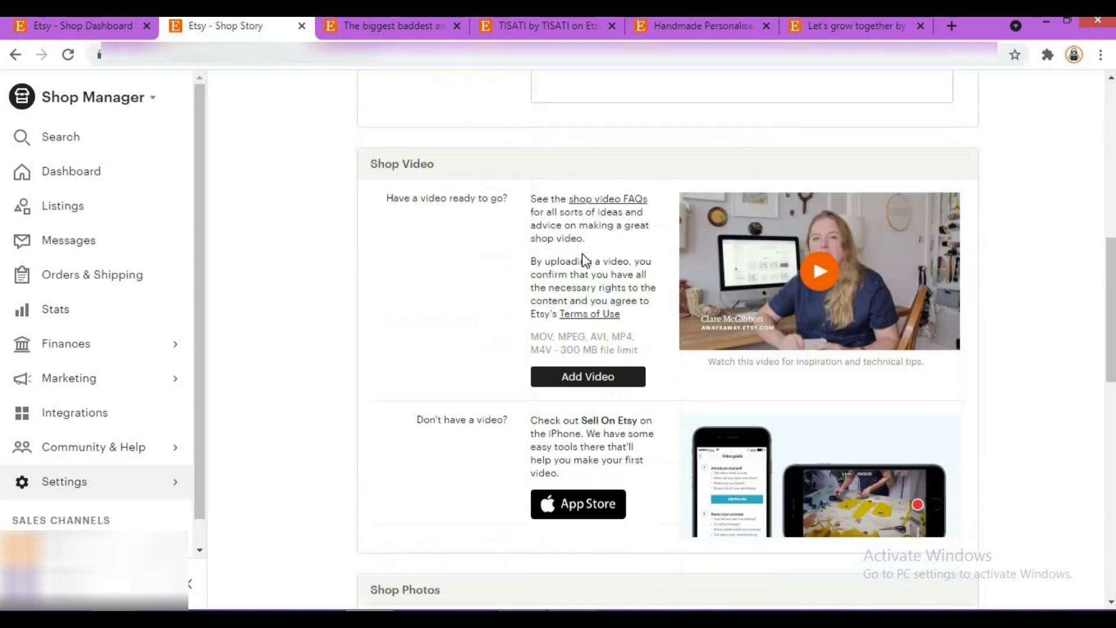
scroll(586, 260, down, 3)
scroll(587, 260, up, 12)
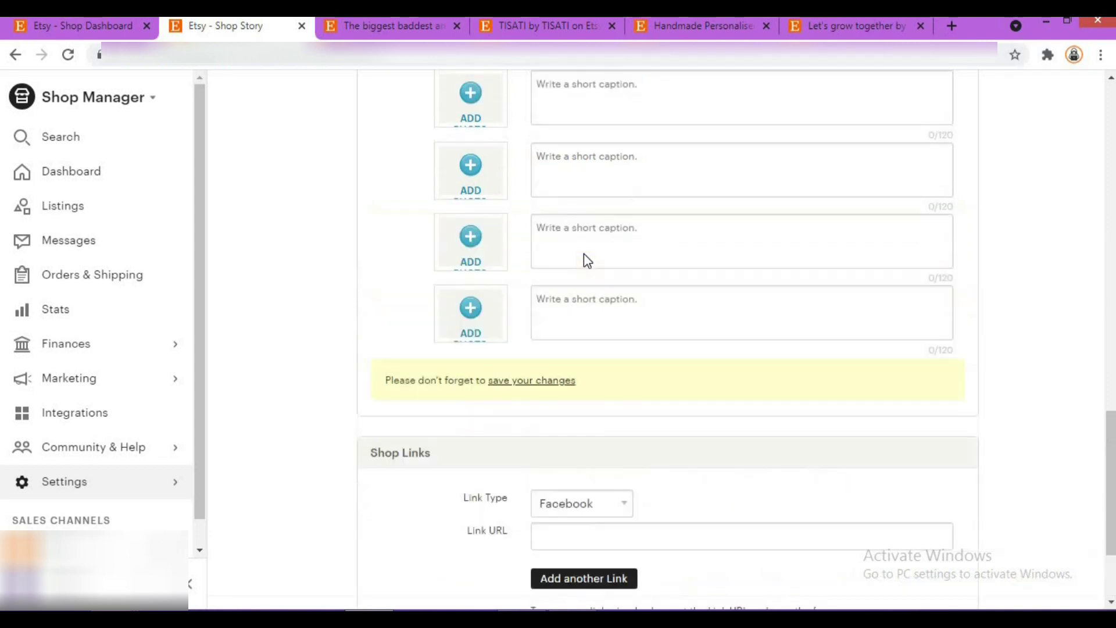
scroll(583, 253, up, 6)
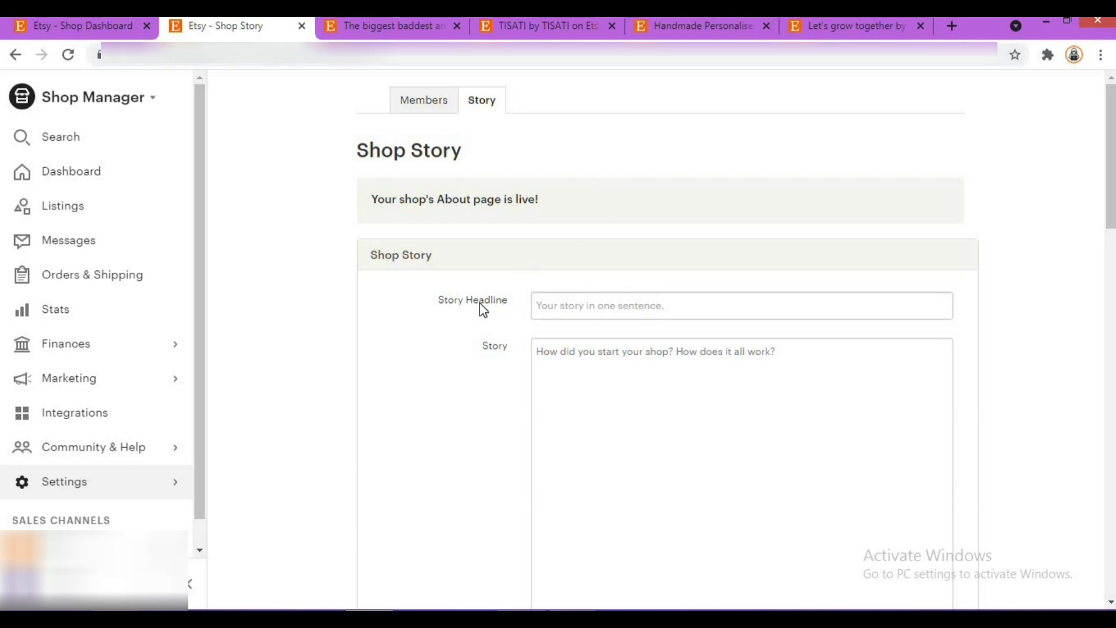
scroll(473, 295, down, 18)
scroll(472, 291, up, 3)
scroll(472, 296, up, 15)
scroll(471, 293, down, 15)
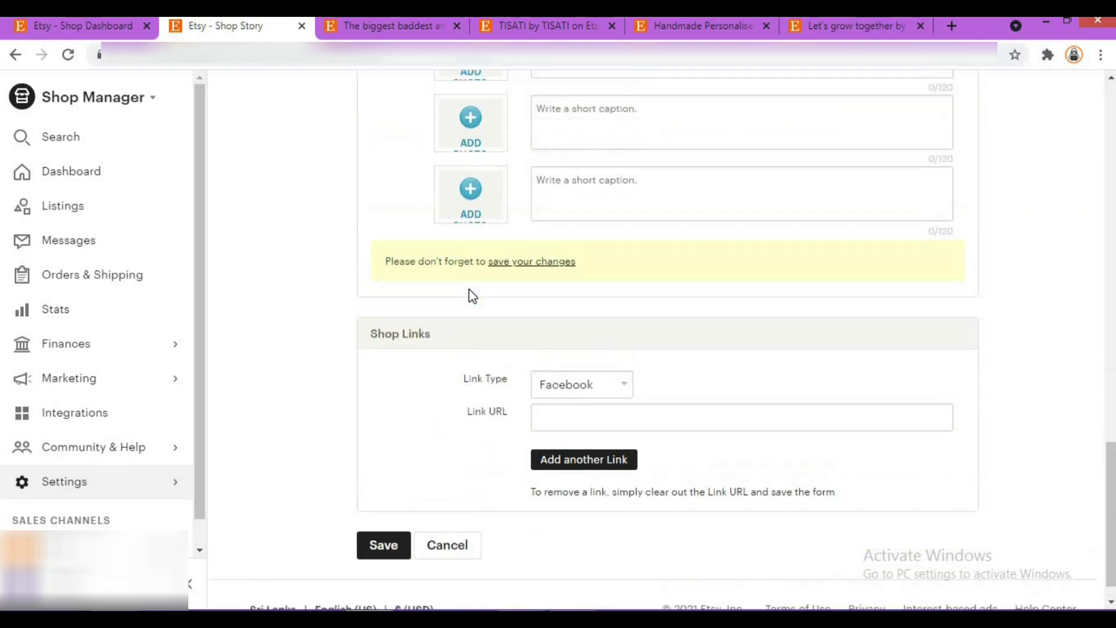
scroll(472, 296, up, 8)
scroll(472, 296, up, 10)
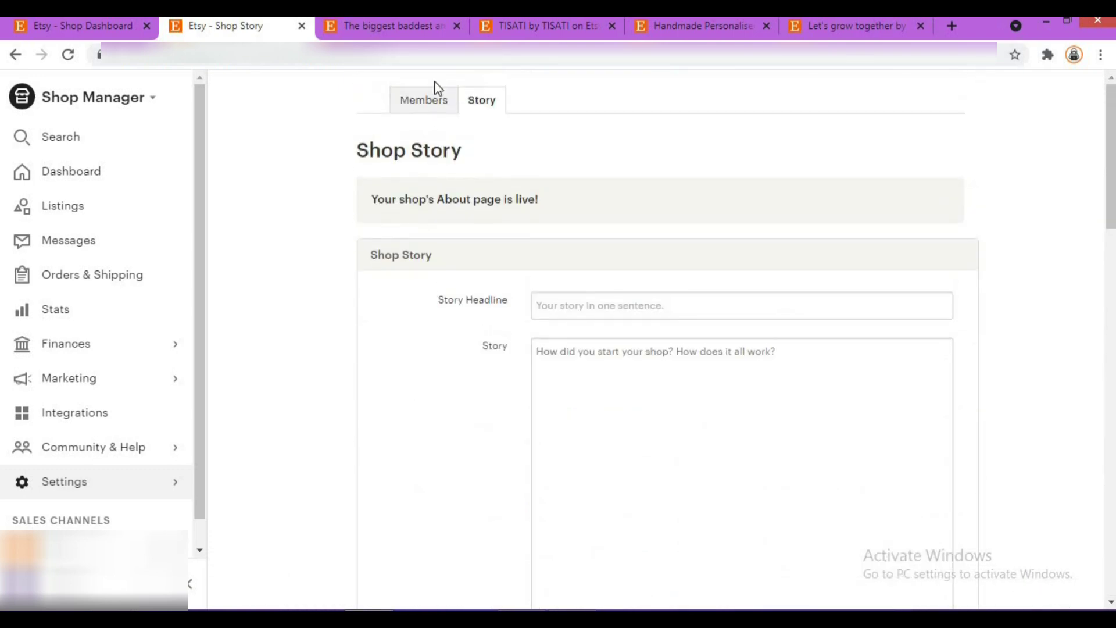
- Examine the NotNiceThings shop's About section again, going through its captioned photos
click(420, 27)
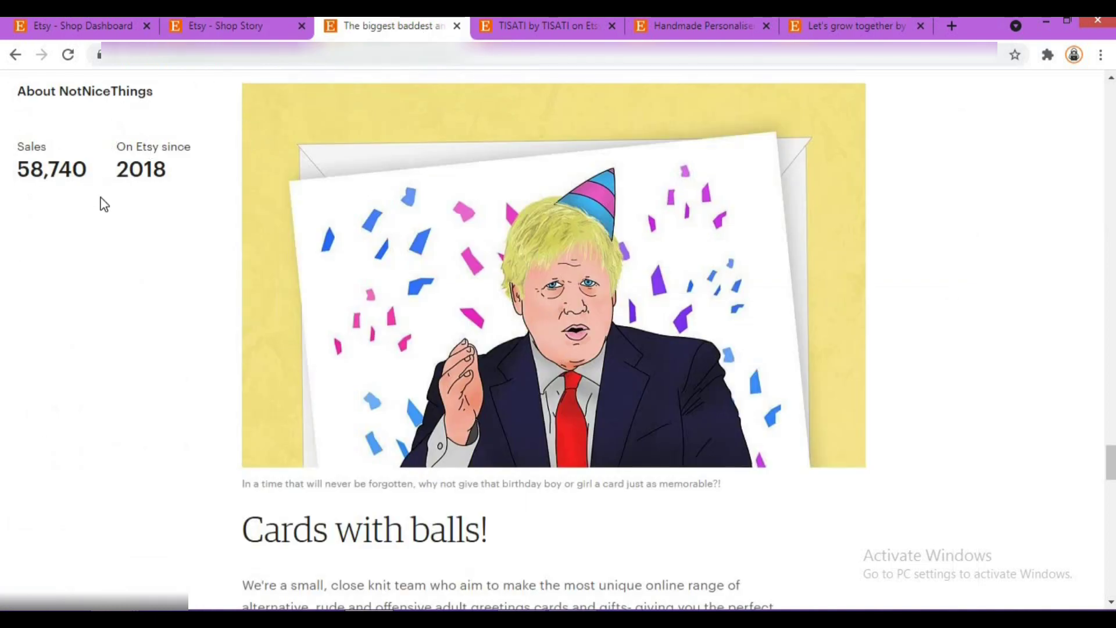
mouse_move(563, 298)
mouse_move(744, 296)
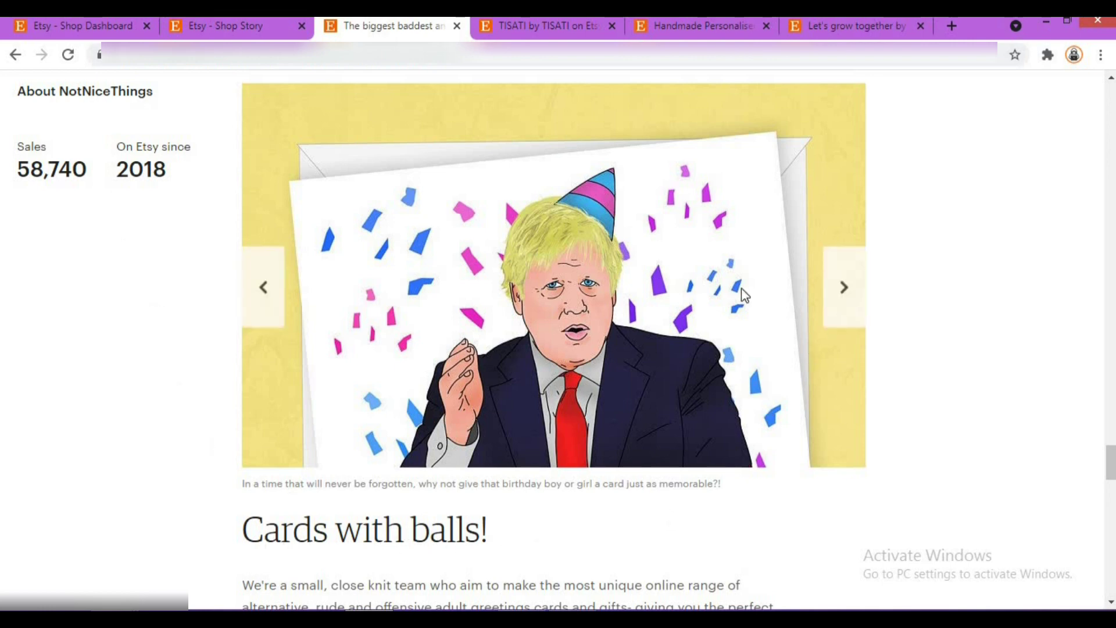
click(856, 299)
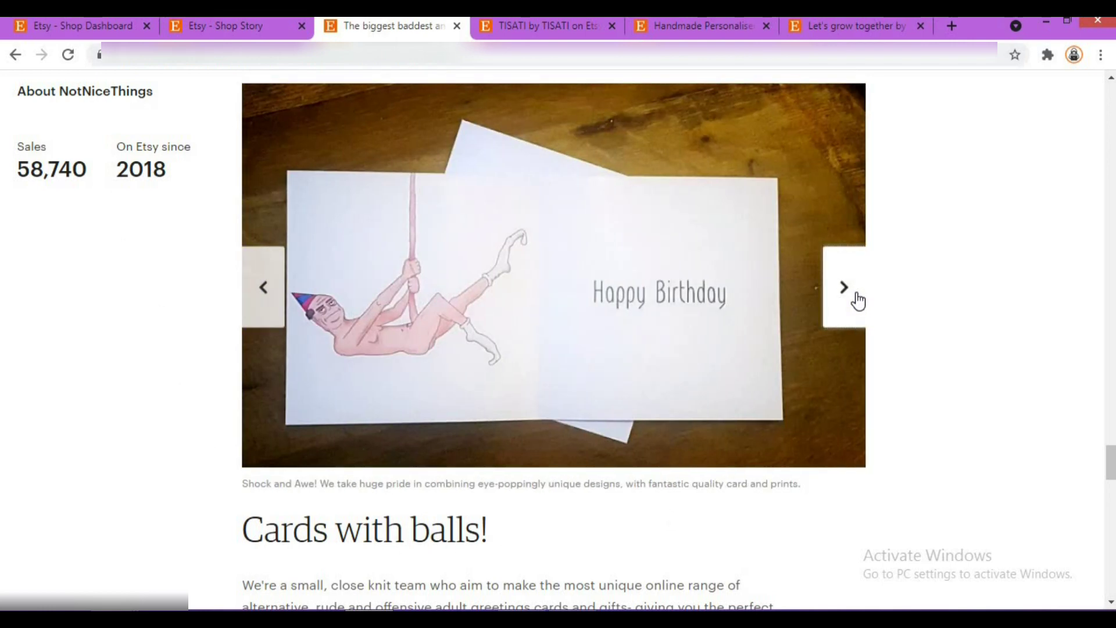
click(858, 300)
click(857, 300)
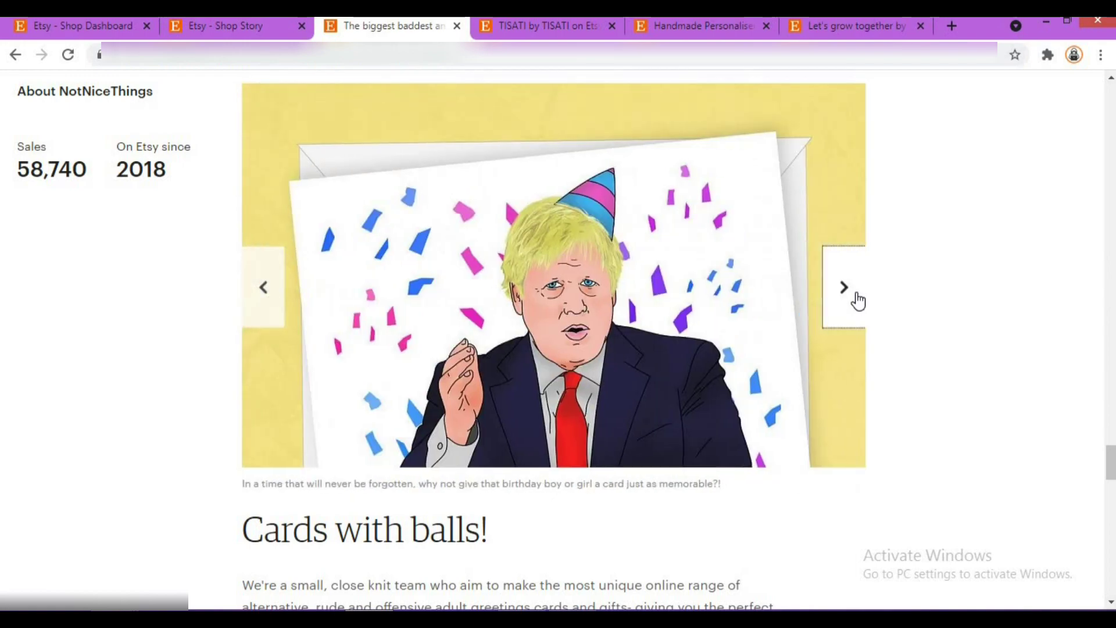
click(858, 300)
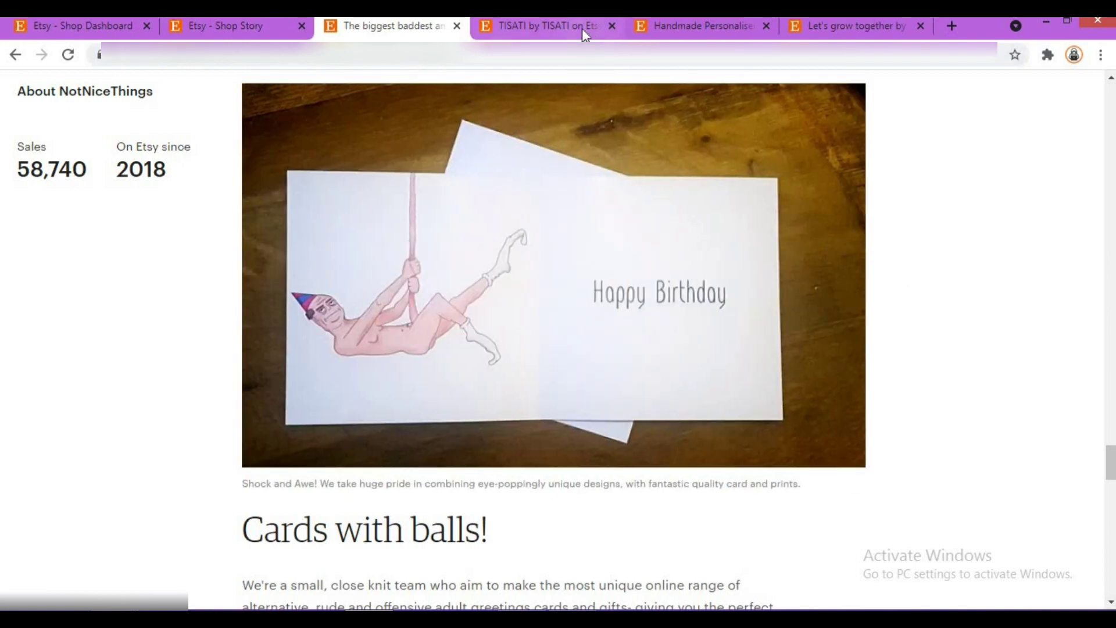
- View the TISATI shop's About section and go through its jewelry-making photos
click(581, 29)
scroll(926, 281, down, 1)
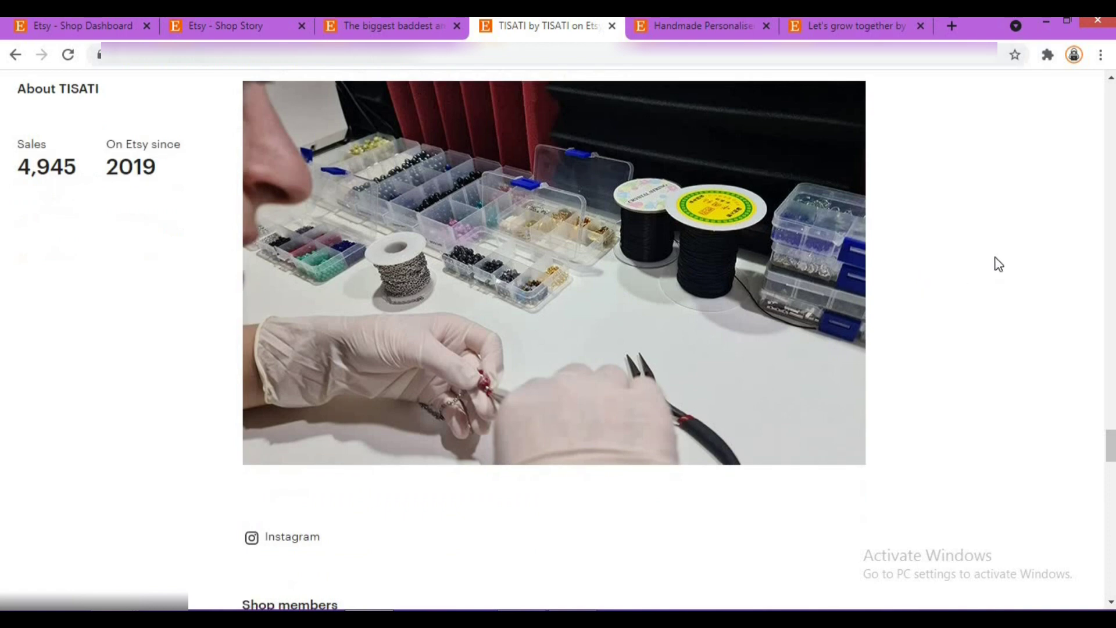
scroll(540, 297, up, 1)
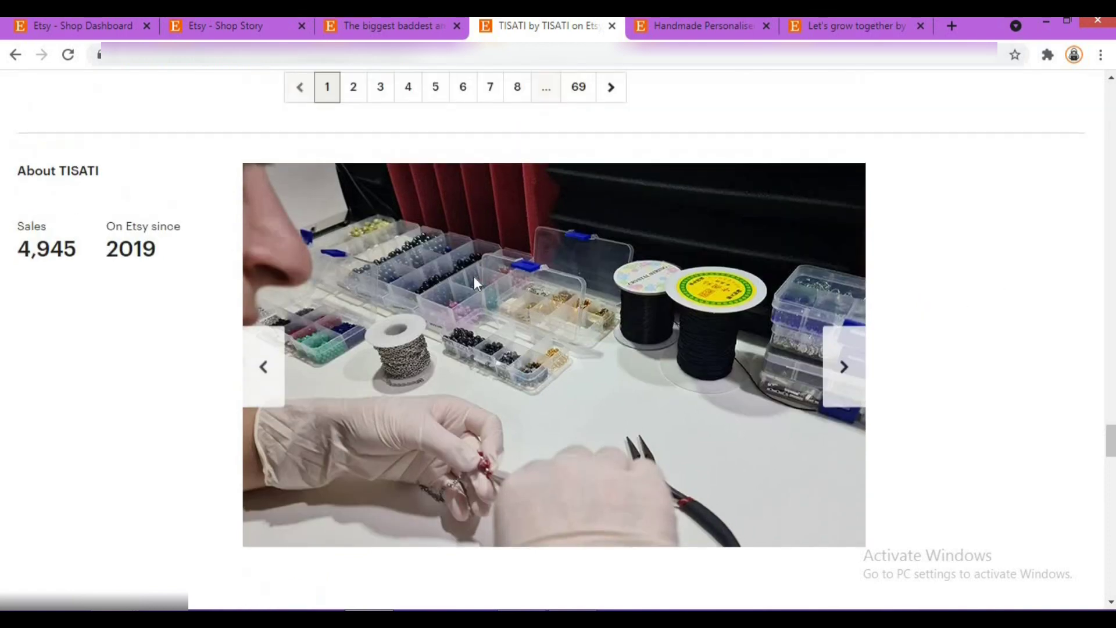
click(843, 361)
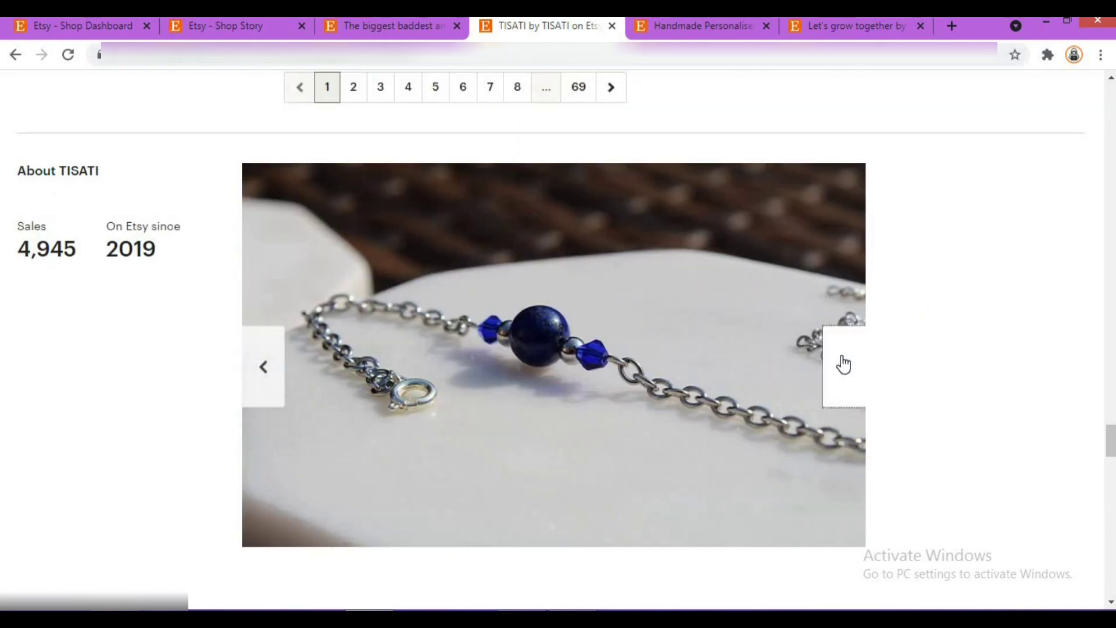
click(843, 363)
click(844, 365)
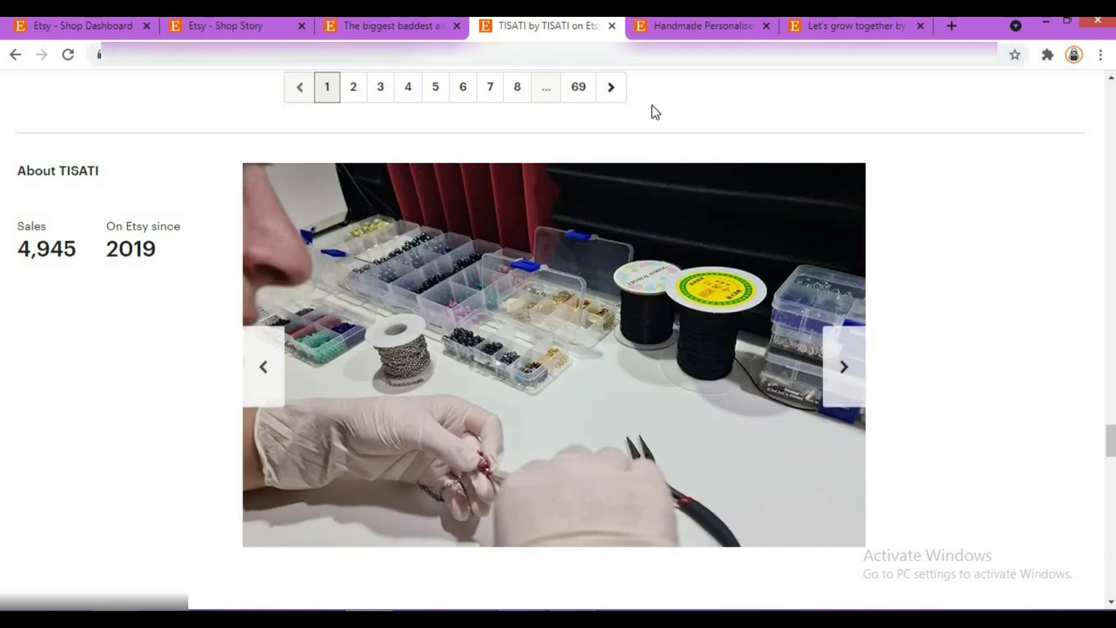
- Examine the InkandFred shop's About section, including its banner image, story headline and story text
click(690, 29)
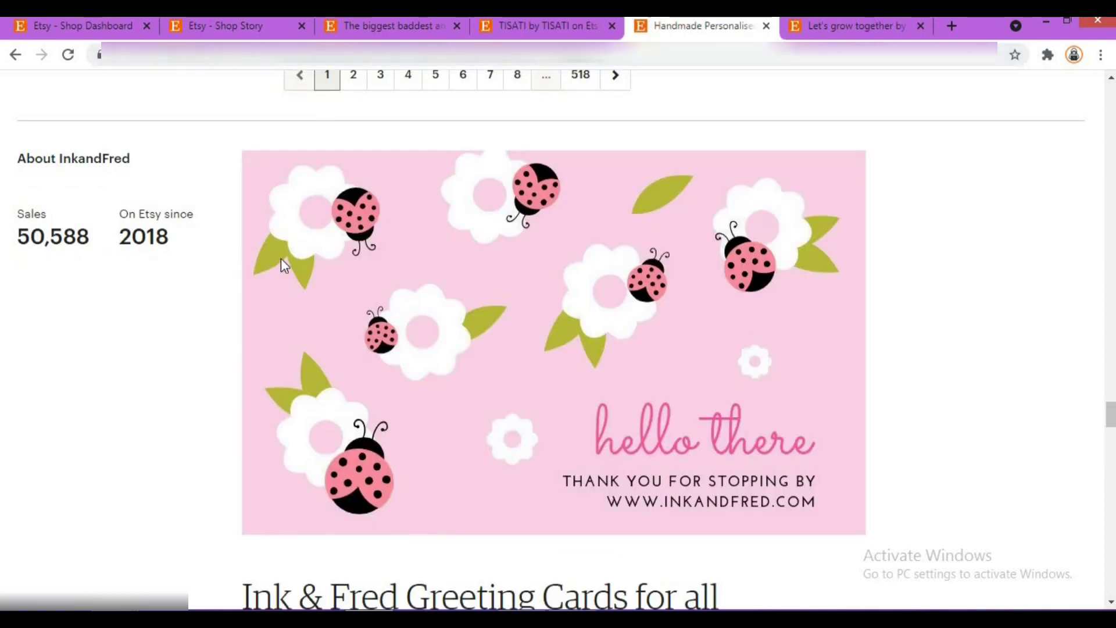
scroll(281, 258, down, 1)
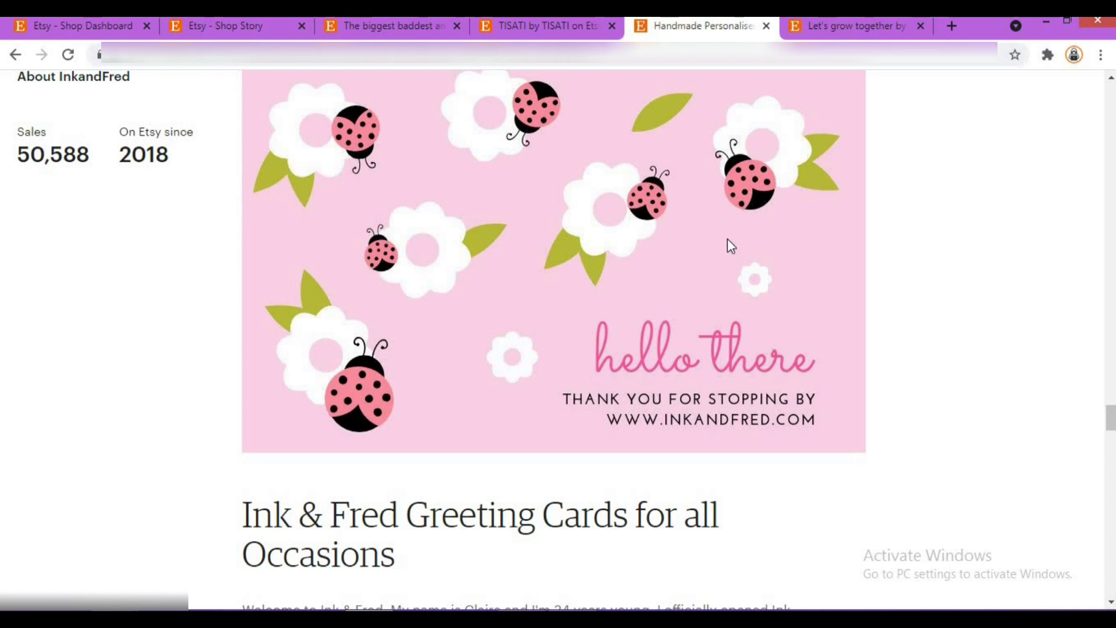
scroll(703, 252, up, 1)
scroll(669, 274, down, 2)
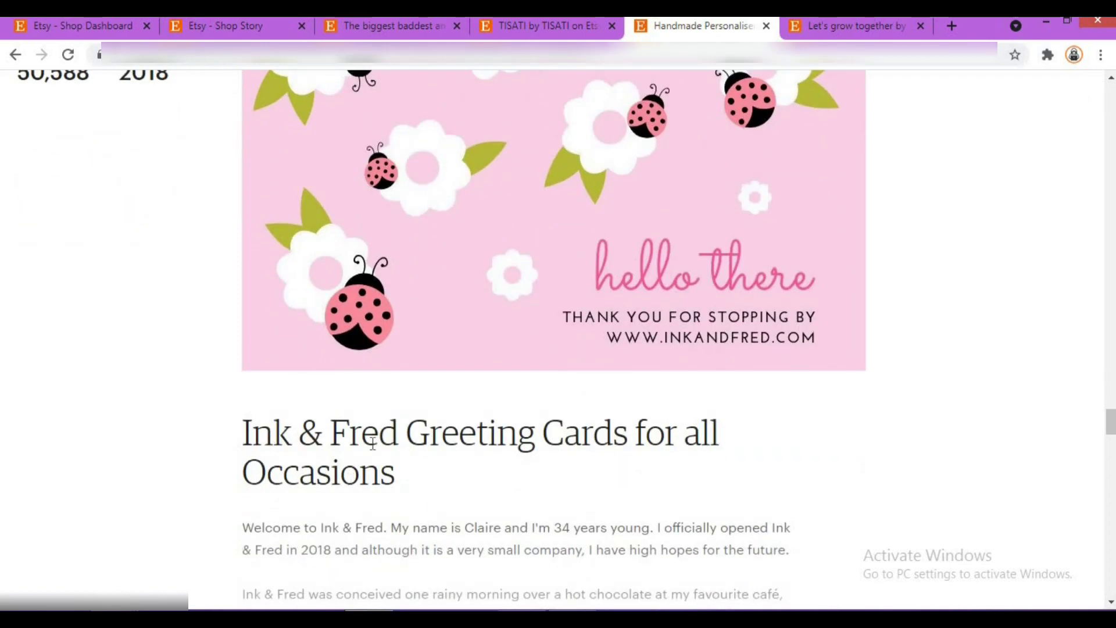
scroll(653, 391, up, 1)
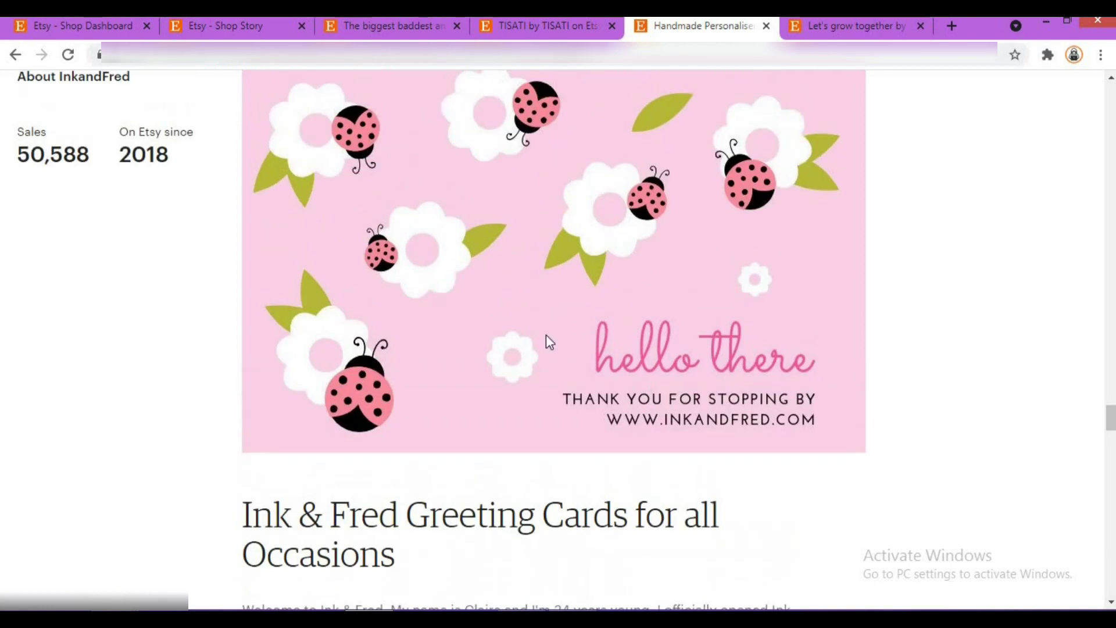
- Return to the Shop Story form and look over its sections from Story Headline downward
click(236, 25)
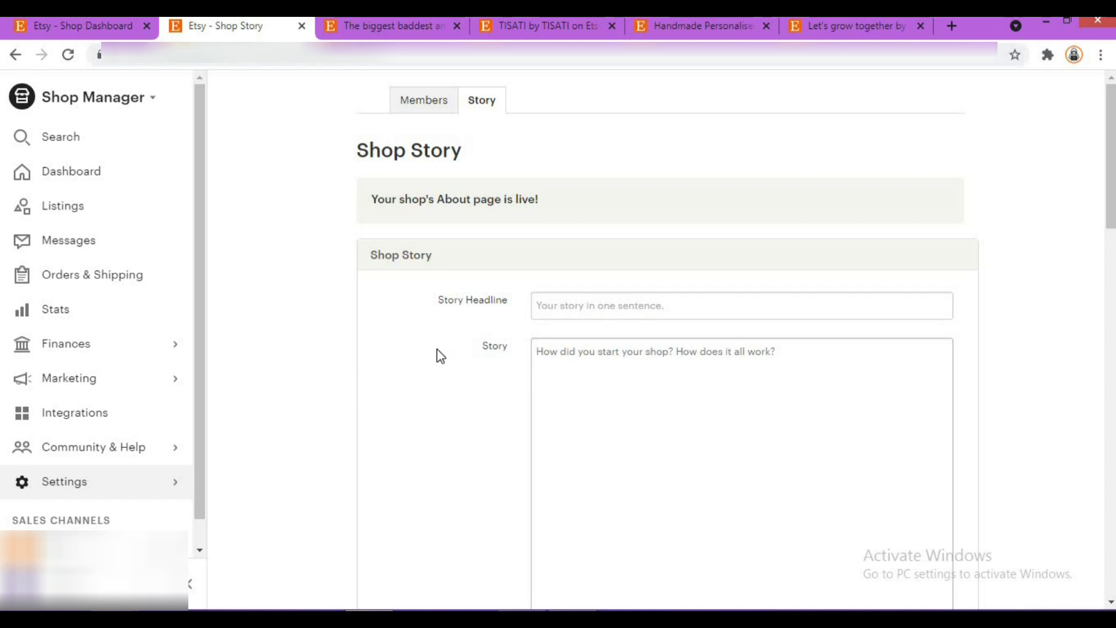
scroll(440, 356, down, 14)
scroll(440, 355, down, 3)
scroll(437, 355, up, 15)
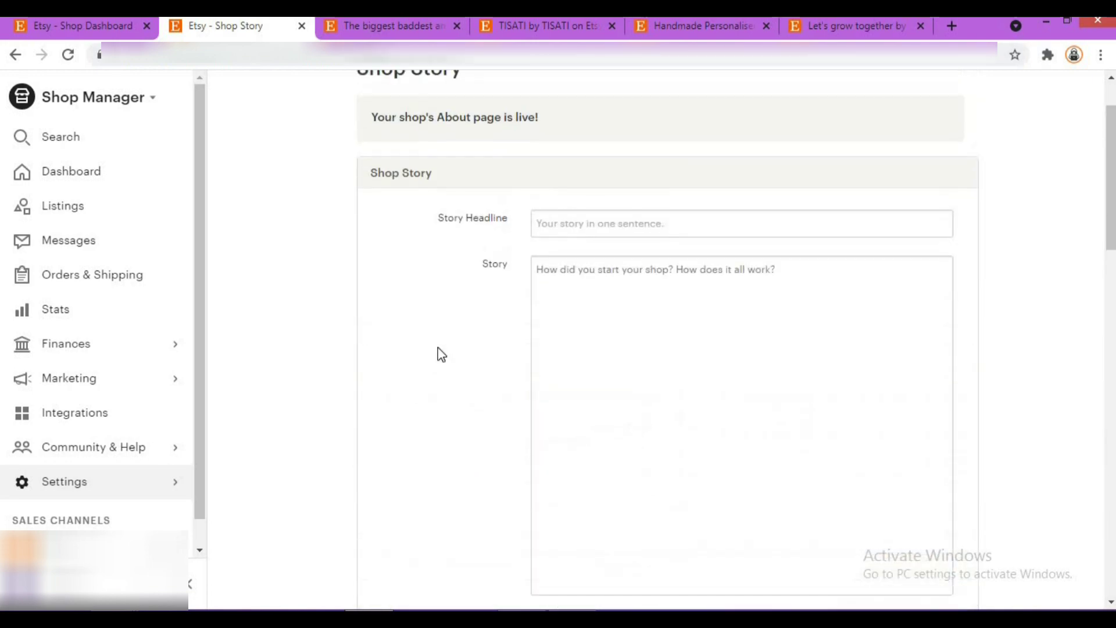
- Check the NotNiceThings headline and story text and the TISATI shop's links, members and production partners
key(ctrl+Tab)
scroll(496, 357, down, 5)
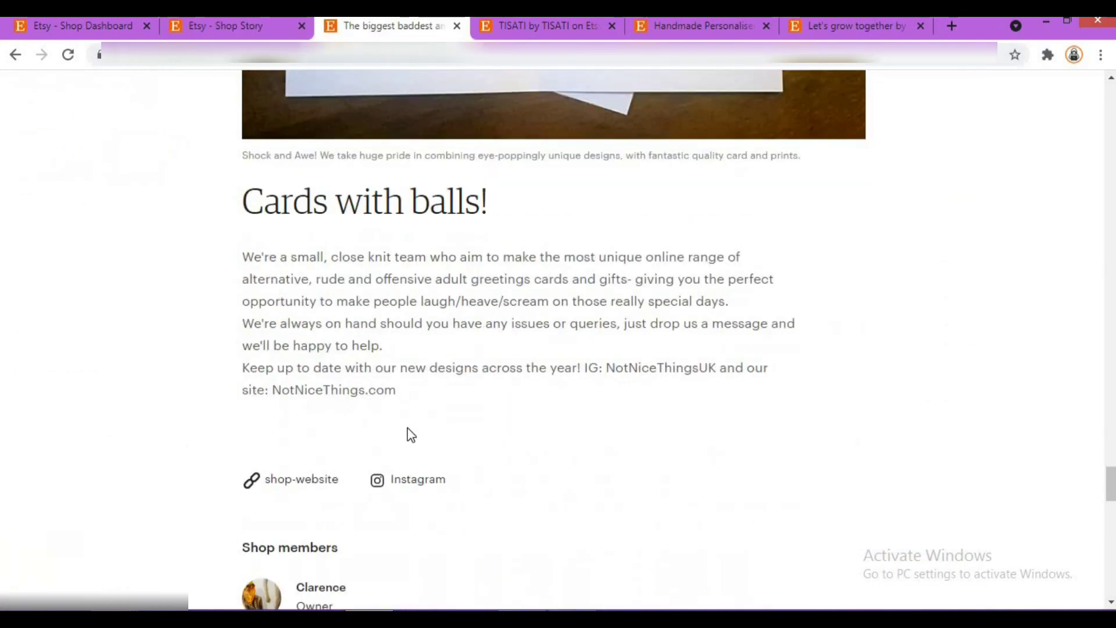
key(ctrl+Tab)
scroll(546, 232, down, 8)
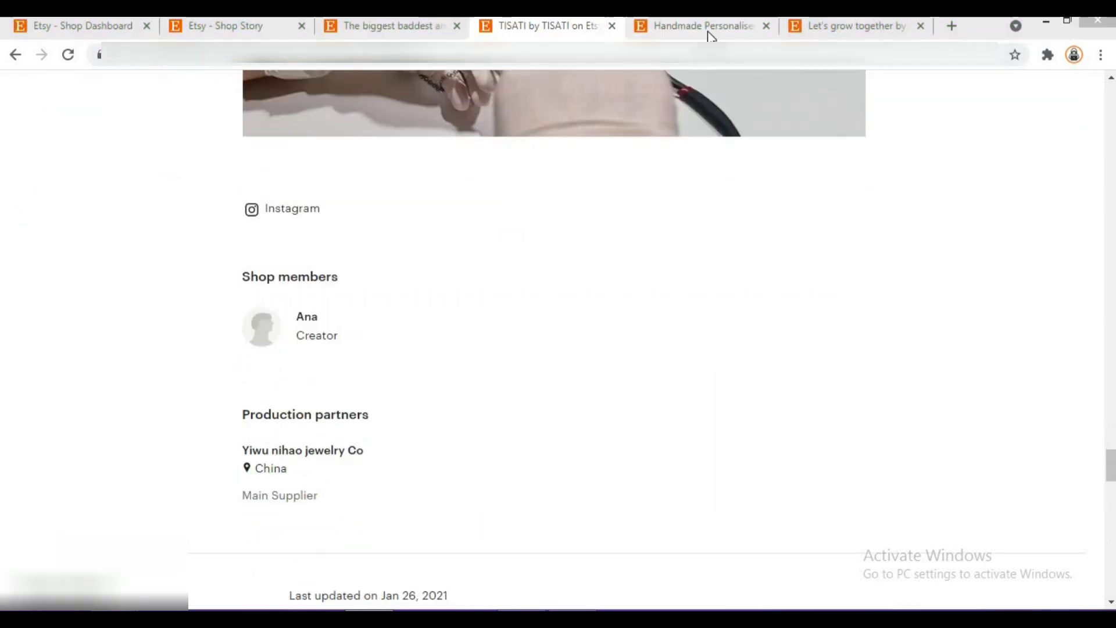
click(710, 33)
scroll(572, 301, down, 5)
scroll(572, 302, down, 3)
click(533, 318)
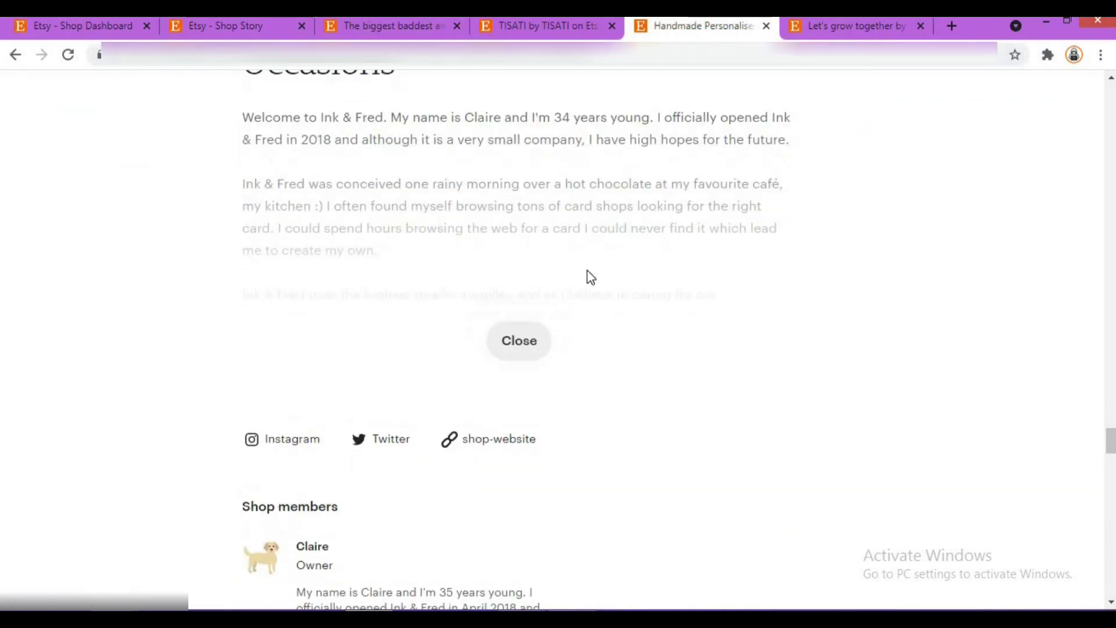
scroll(589, 269, up, 1)
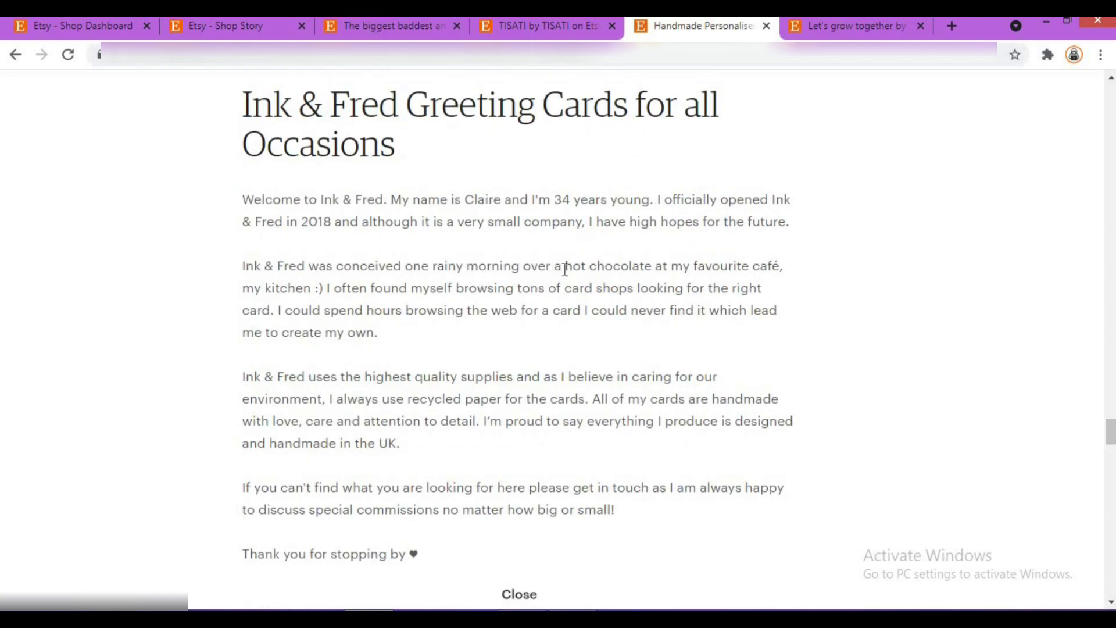
click(538, 26)
click(391, 28)
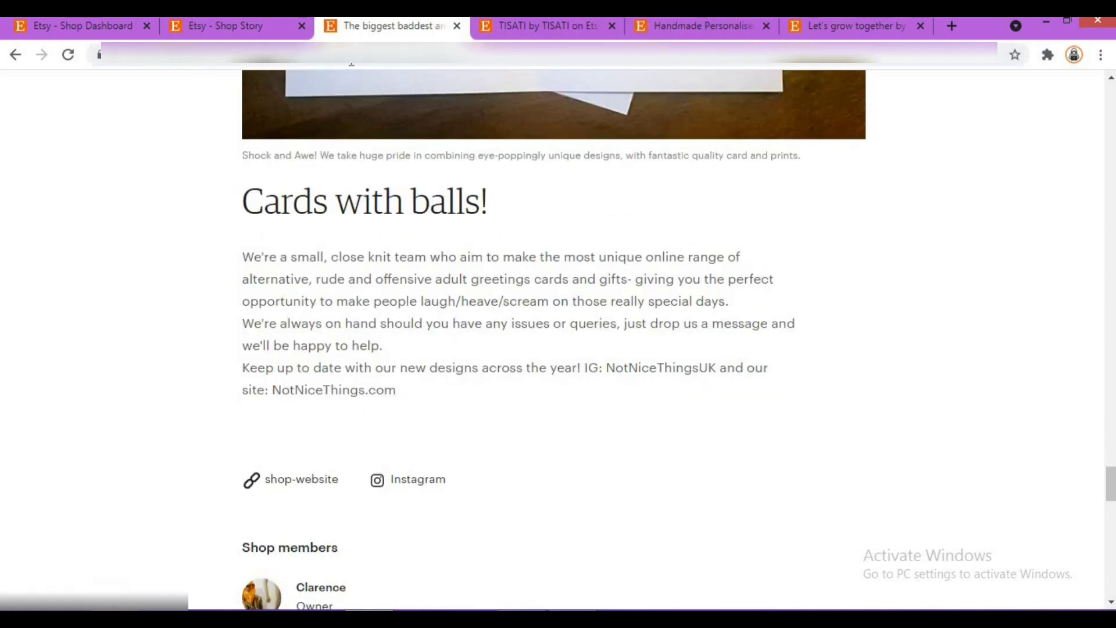
- Copy "Greetings cards for All" from the New Text Document in Notepad into the Shop Story form's Story Headline
click(254, 30)
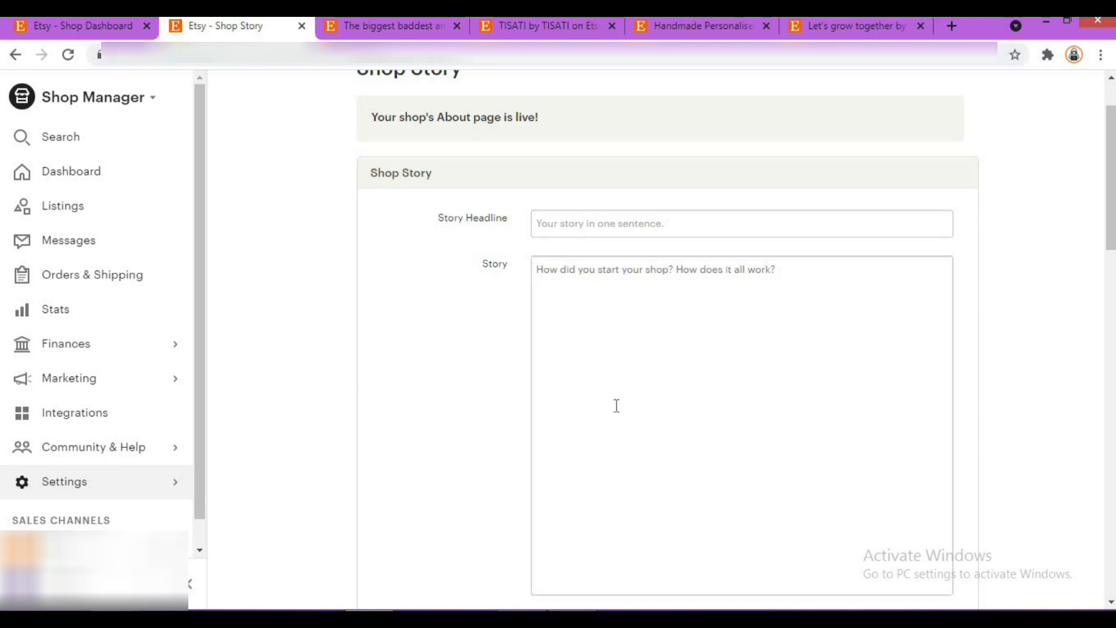
mouse_move(521, 618)
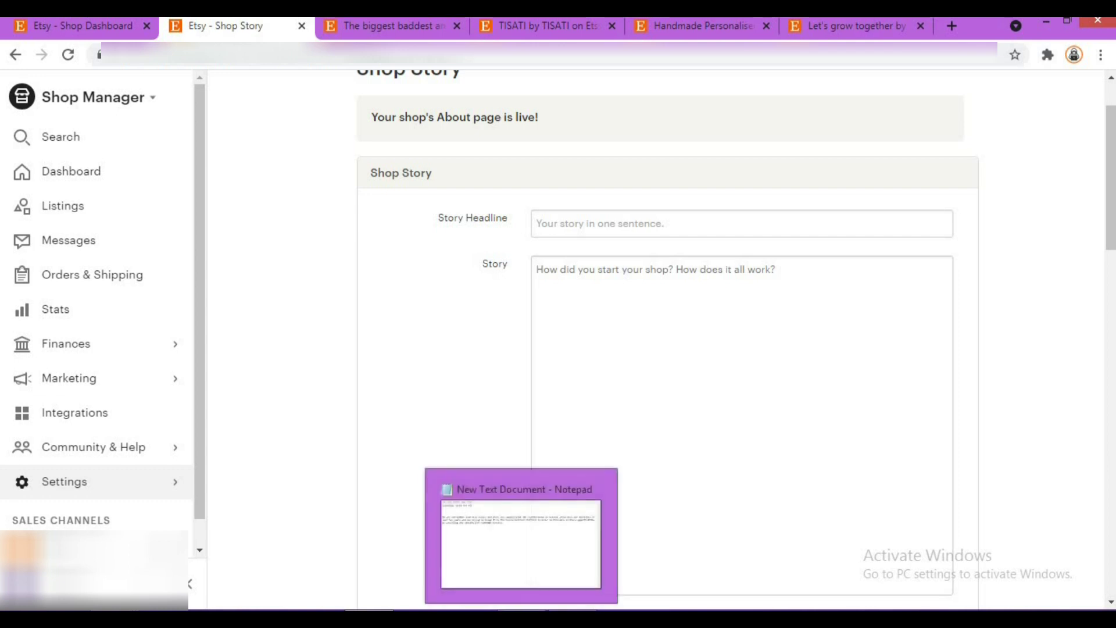
click(522, 535)
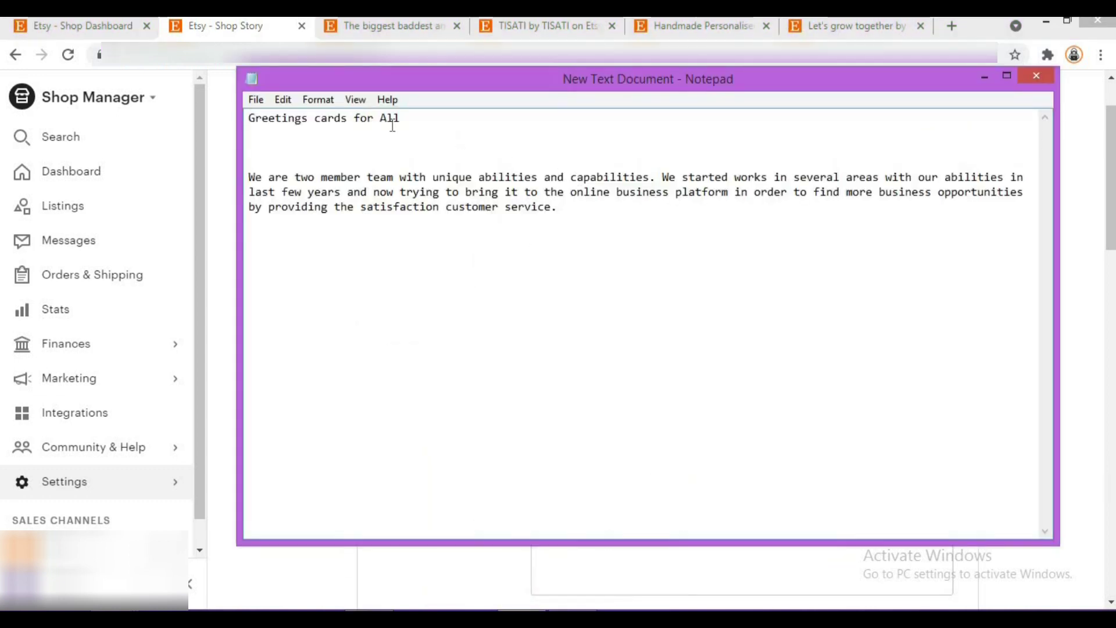
drag(400, 118, 249, 118)
key(ctrl+c)
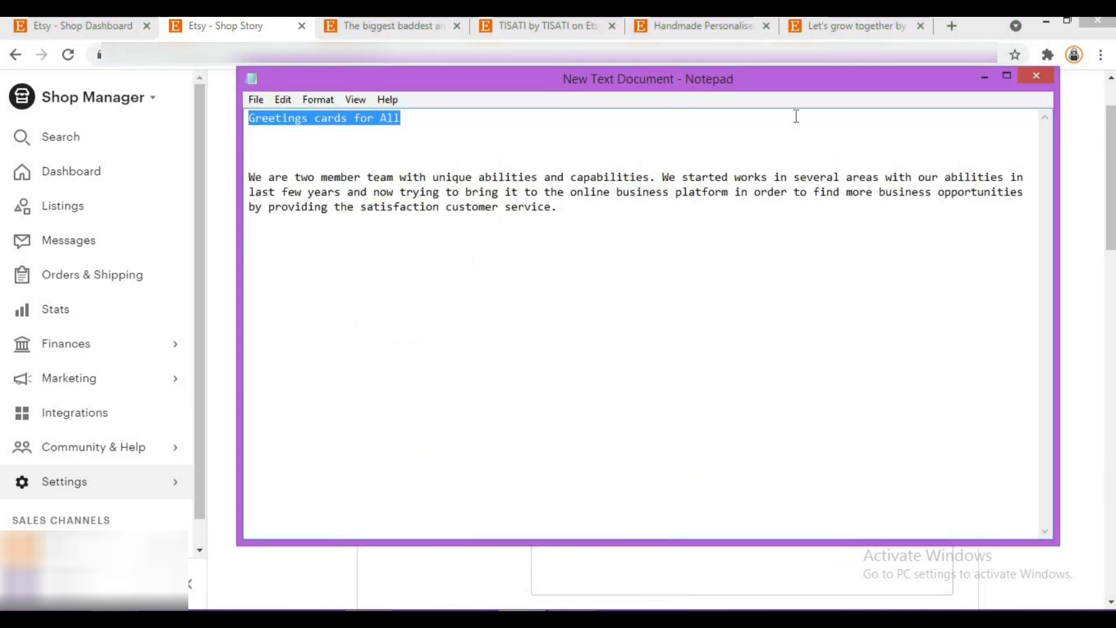
click(985, 76)
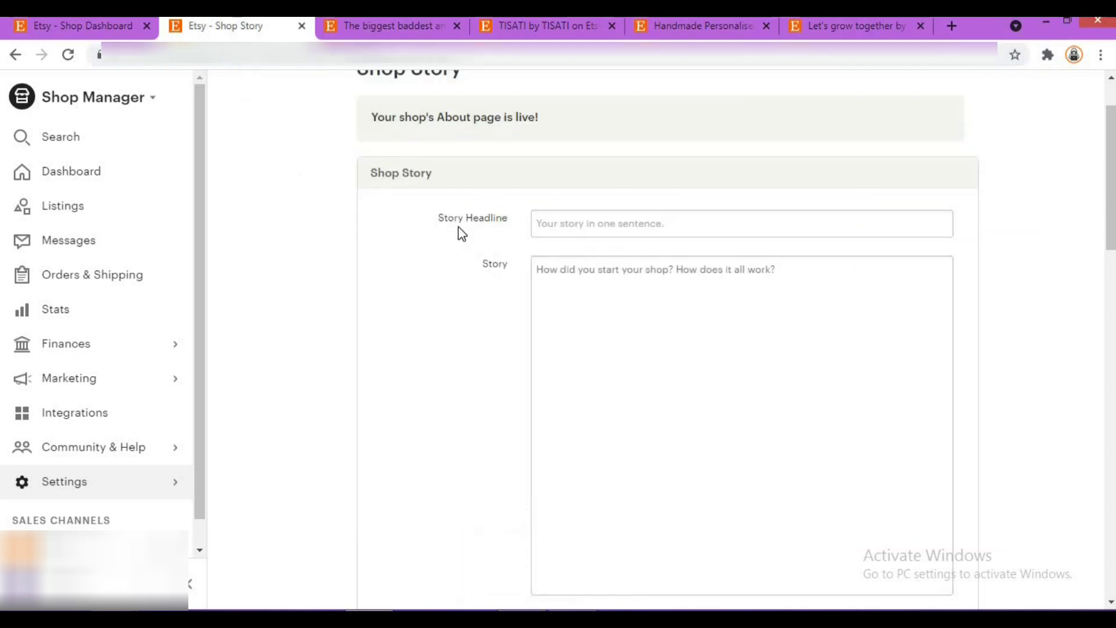
click(562, 224)
key(ctrl+v)
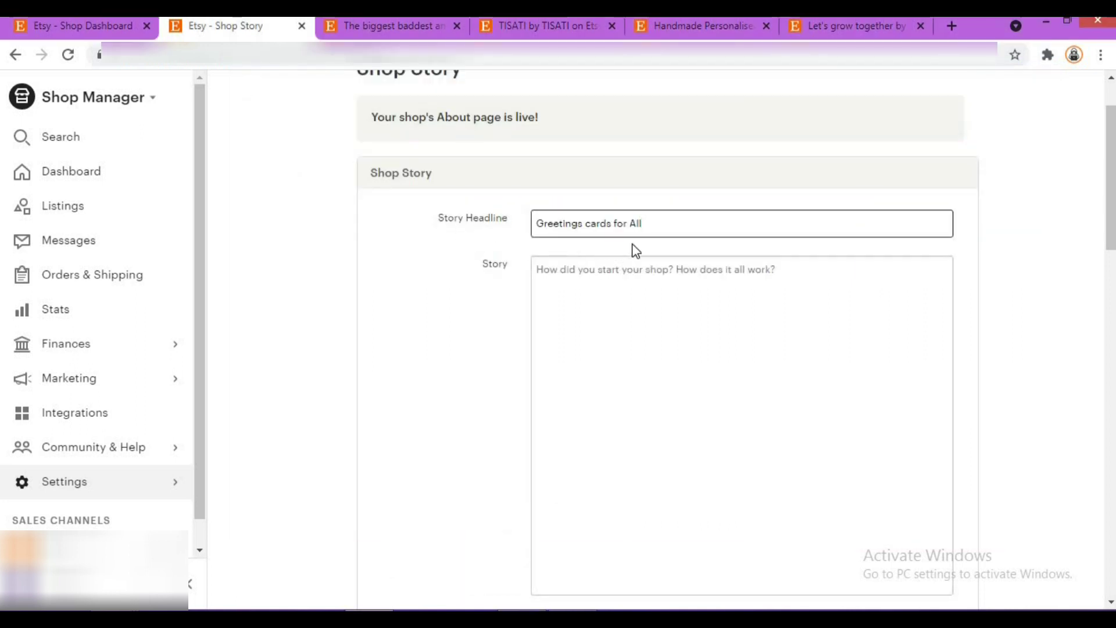
click(538, 251)
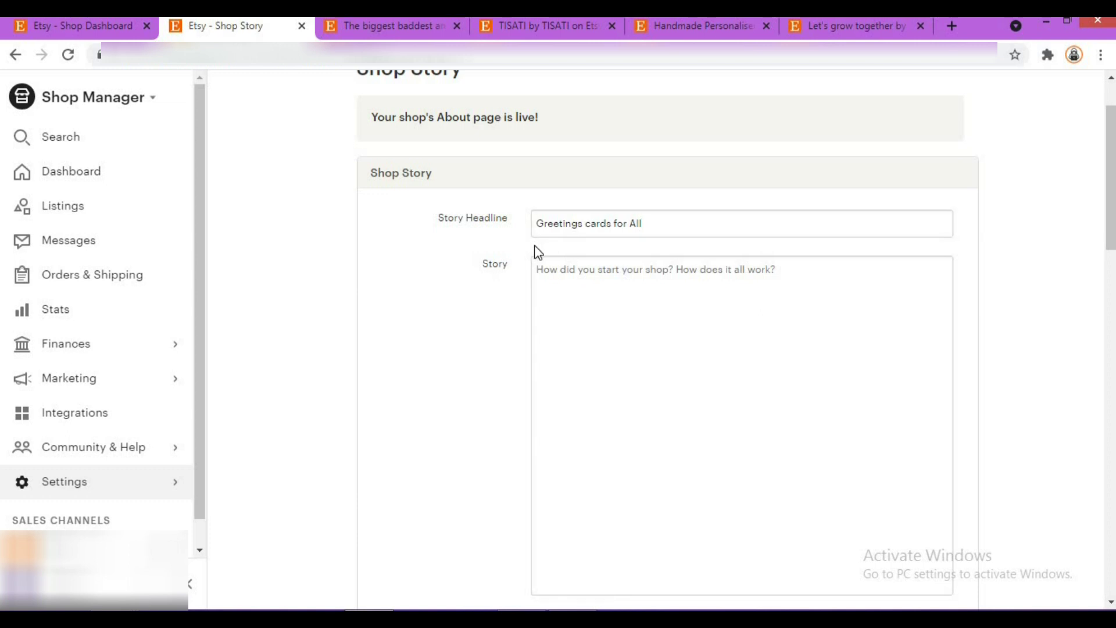
- Review the story texts of the other shops, especially InkandFred's, as references for the Story field
click(592, 268)
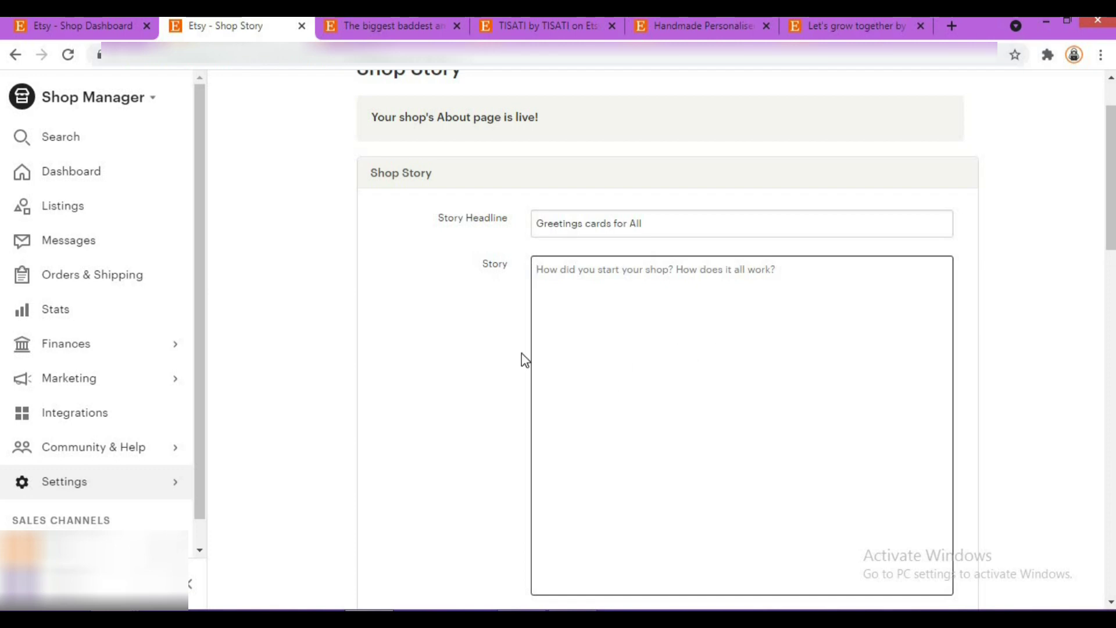
click(531, 29)
click(645, 32)
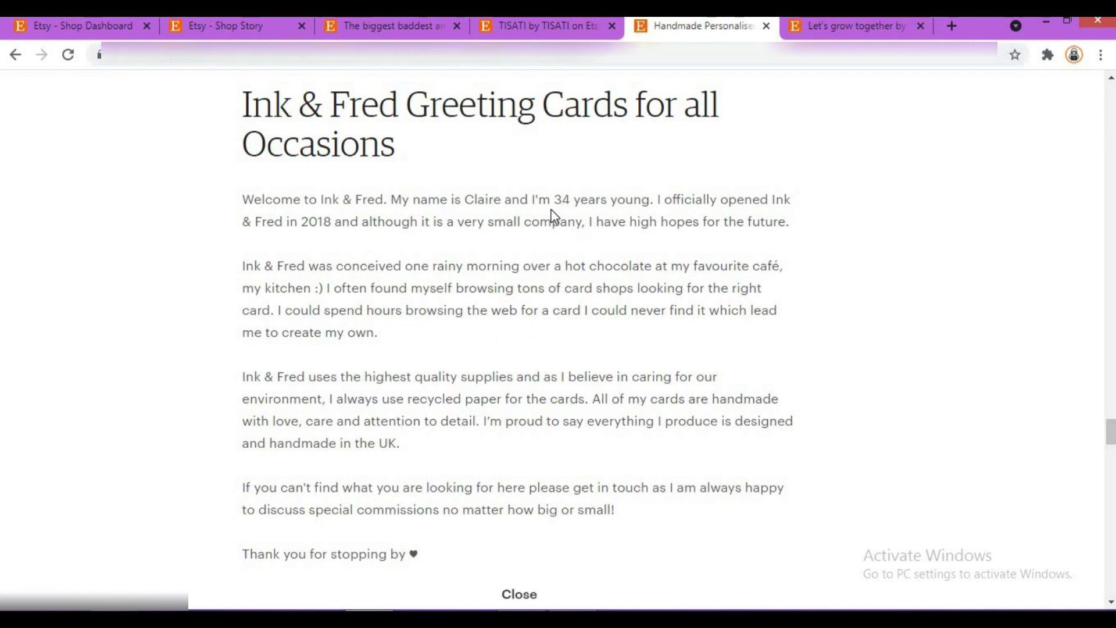
click(391, 26)
- Copy the paragraph starting "We are two member team with unique abilities" from Notepad into the Shop Story form's Story field
click(233, 26)
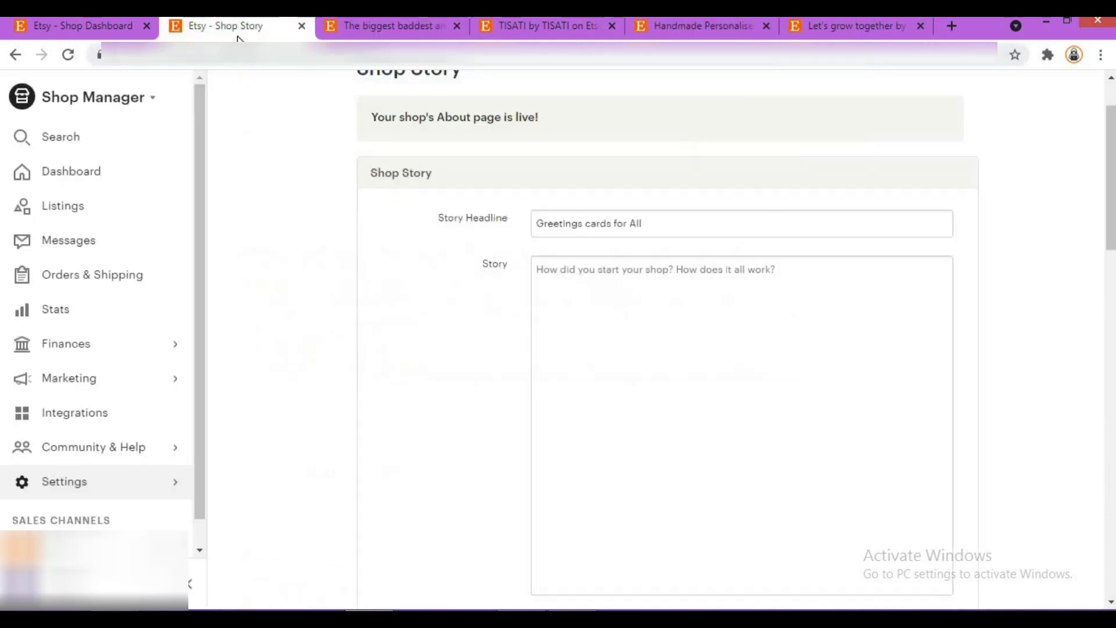
key(alt+Tab)
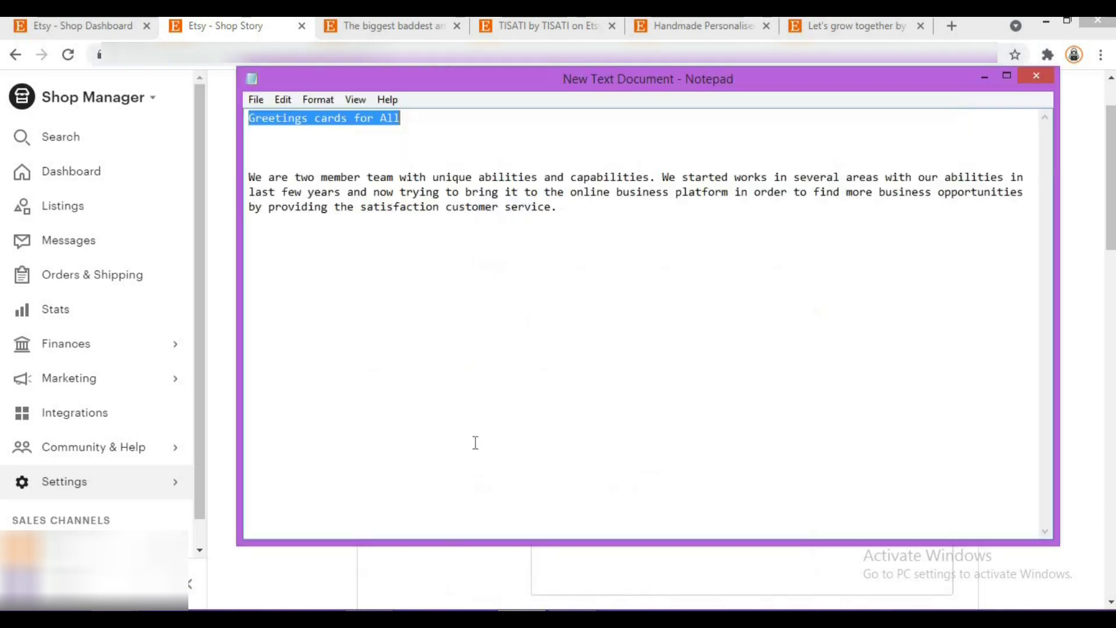
drag(557, 207, 247, 176)
key(ctrl+c)
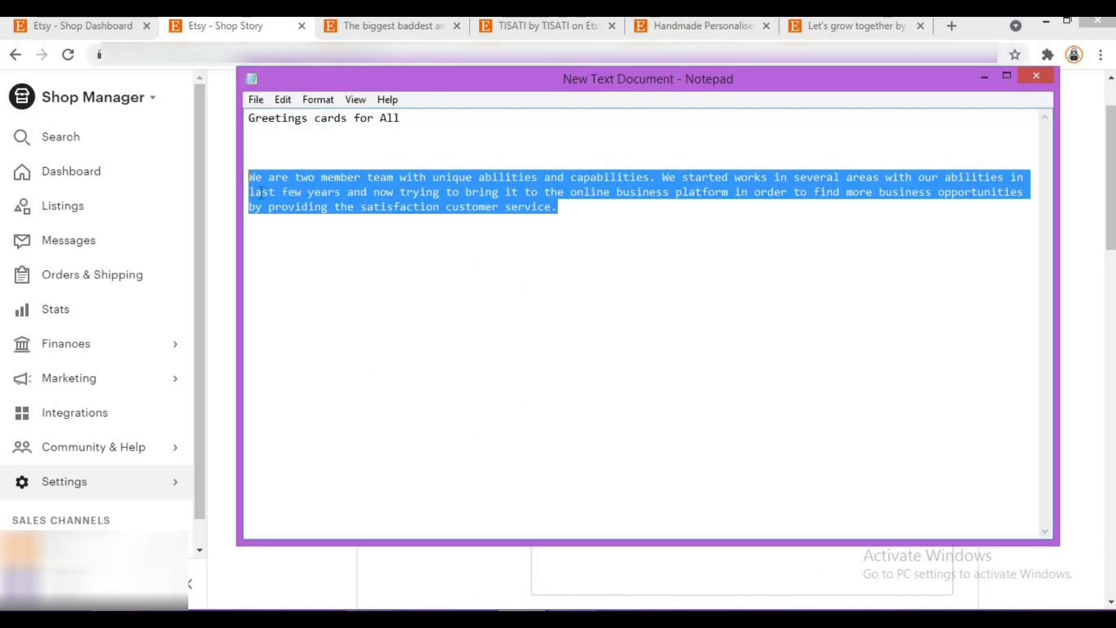
click(984, 76)
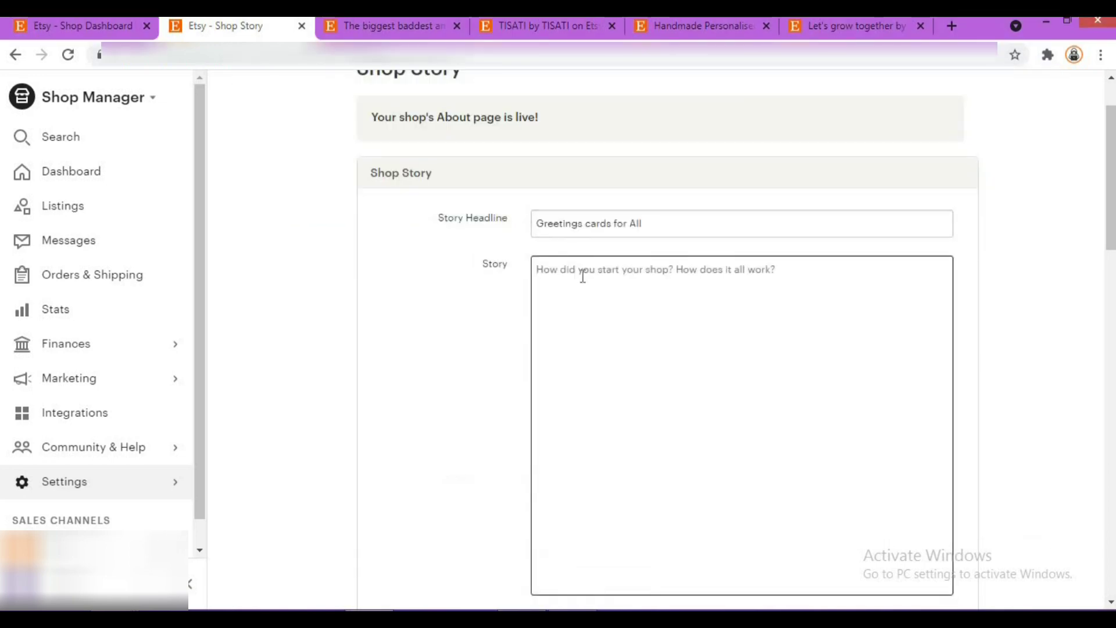
key(ctrl+v)
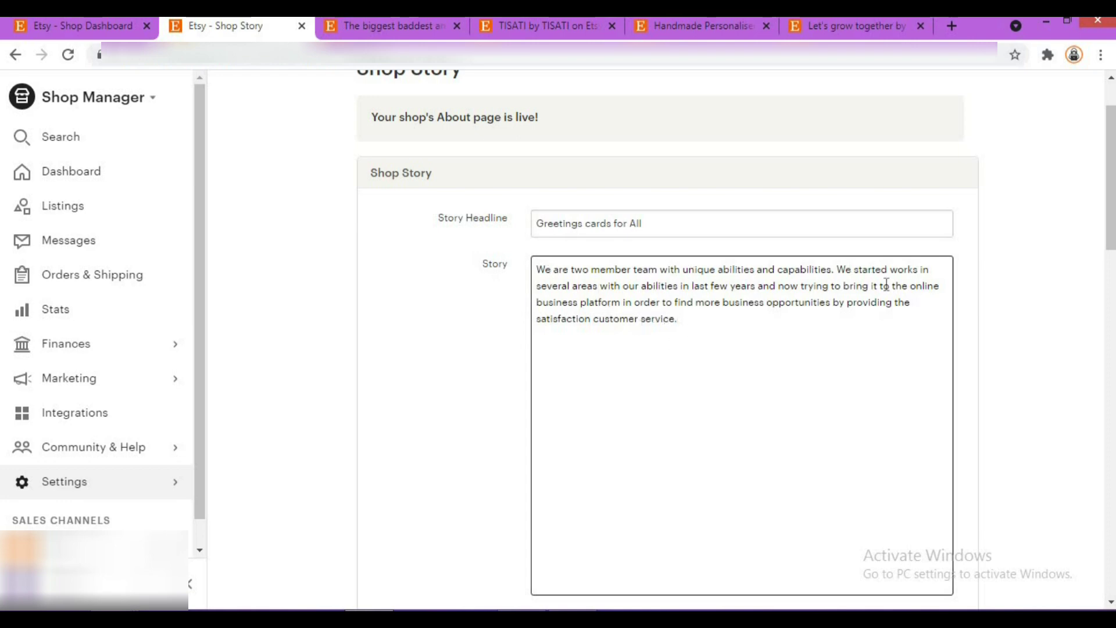
click(428, 310)
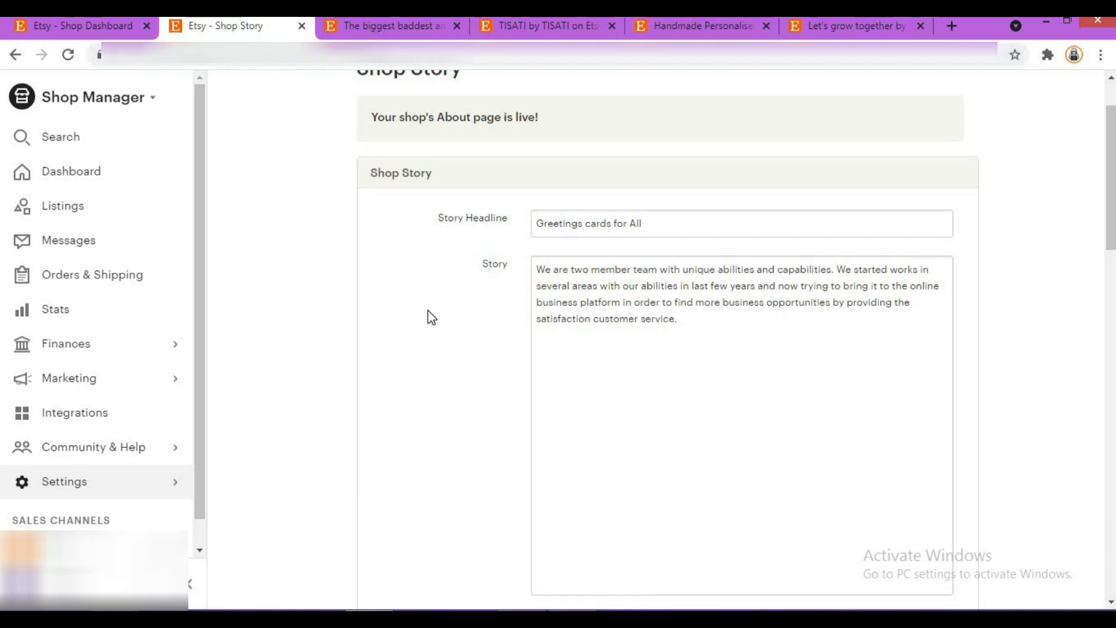
- Examine the Shop Video upload requirements and the Shop Photos section's size, format and caption fields
scroll(430, 317, down, 7)
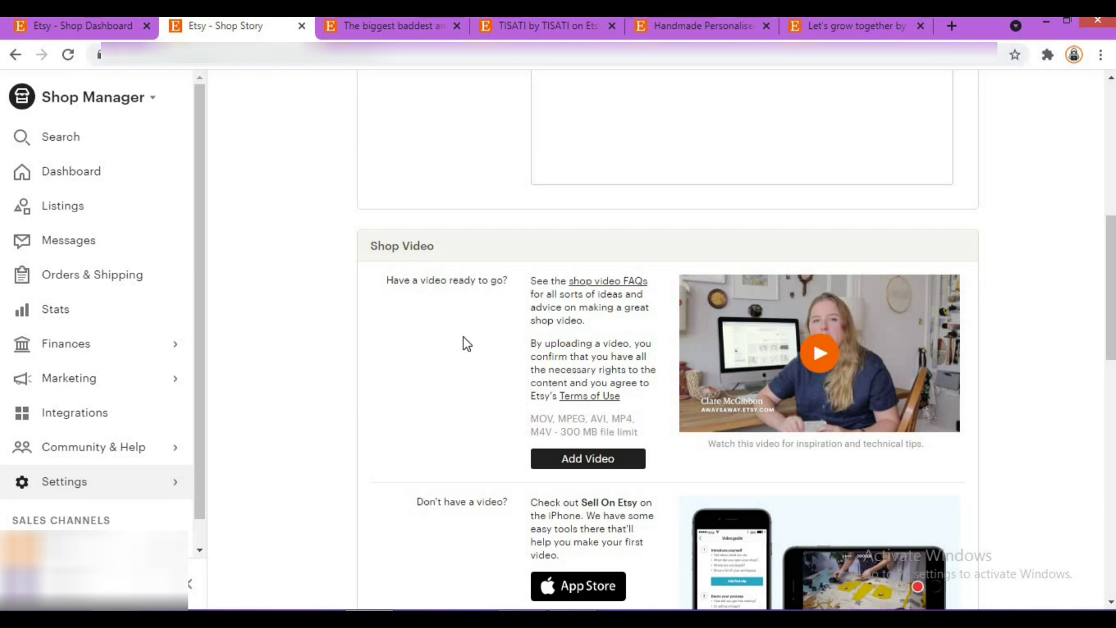
scroll(467, 344, down, 1)
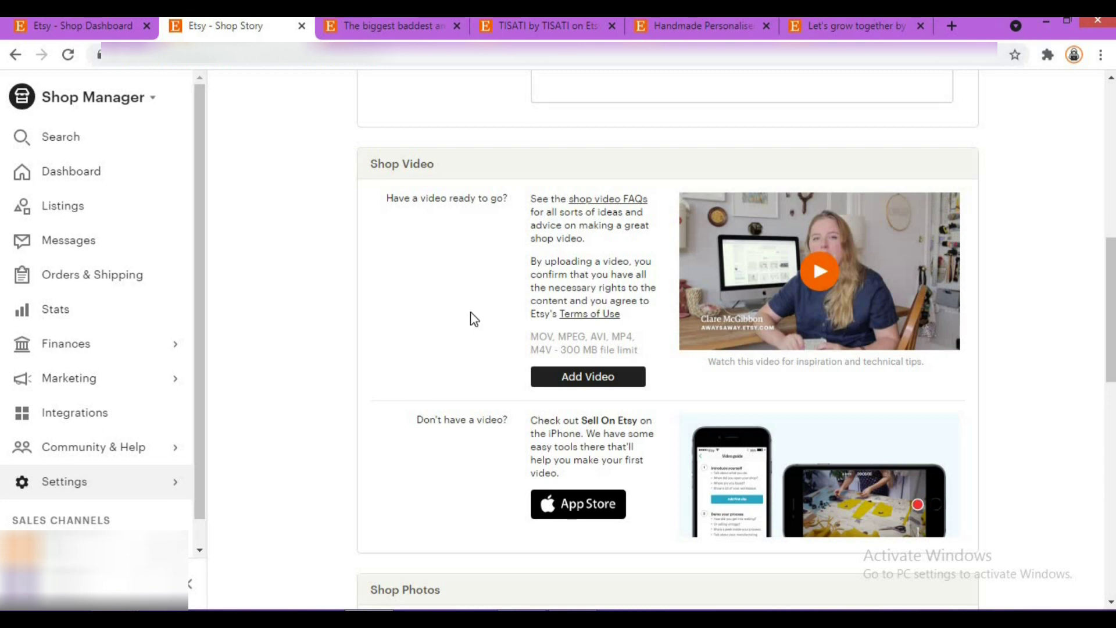
scroll(474, 318, down, 1)
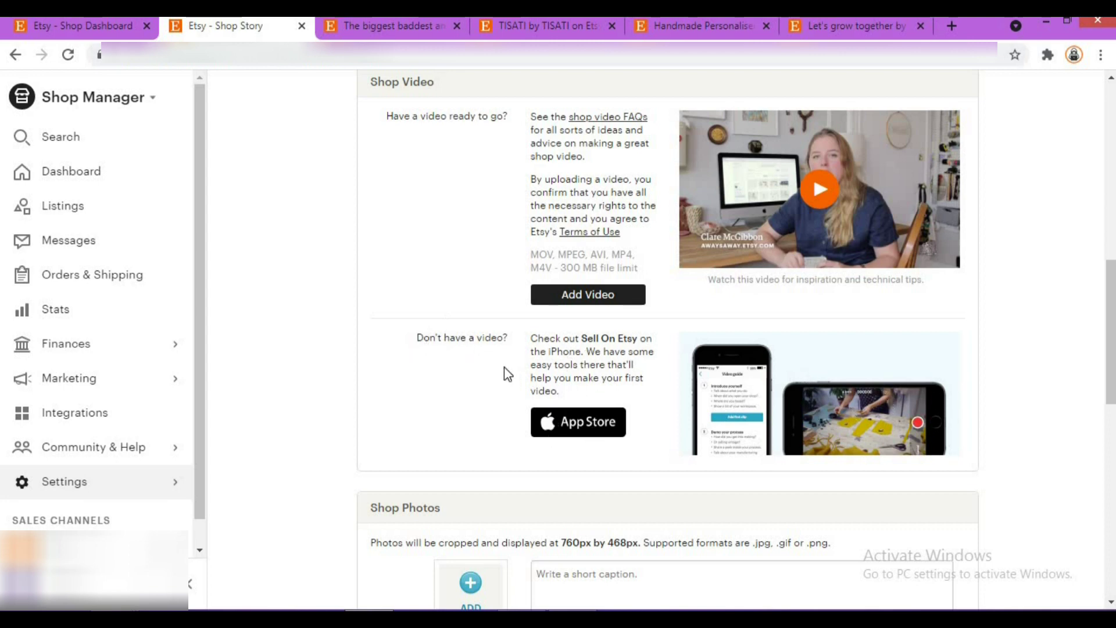
scroll(373, 305, down, 6)
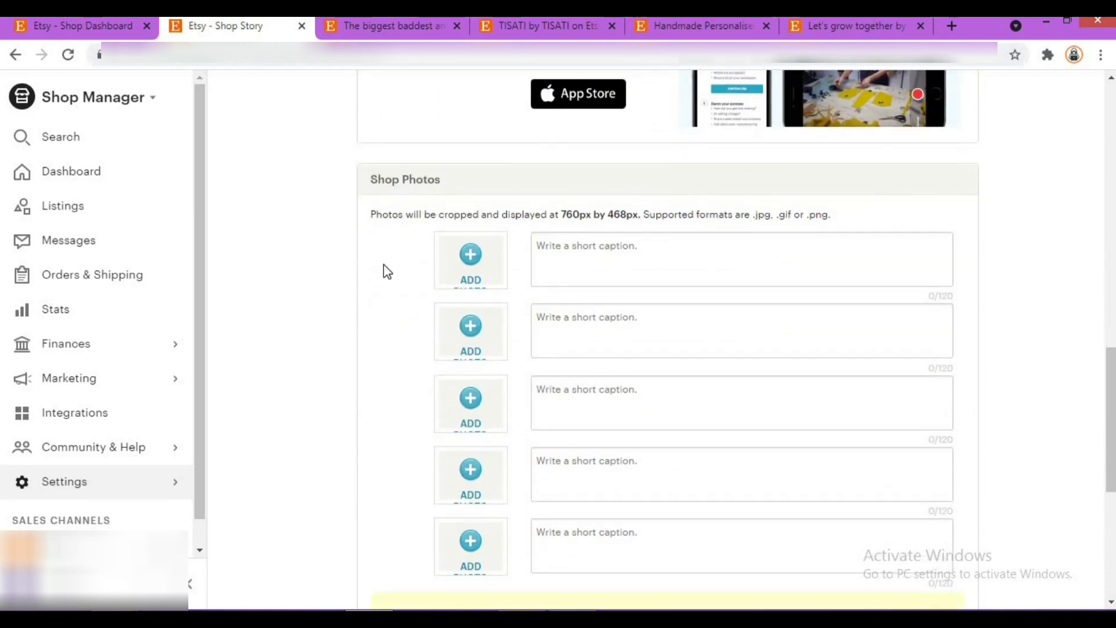
scroll(384, 270, up, 10)
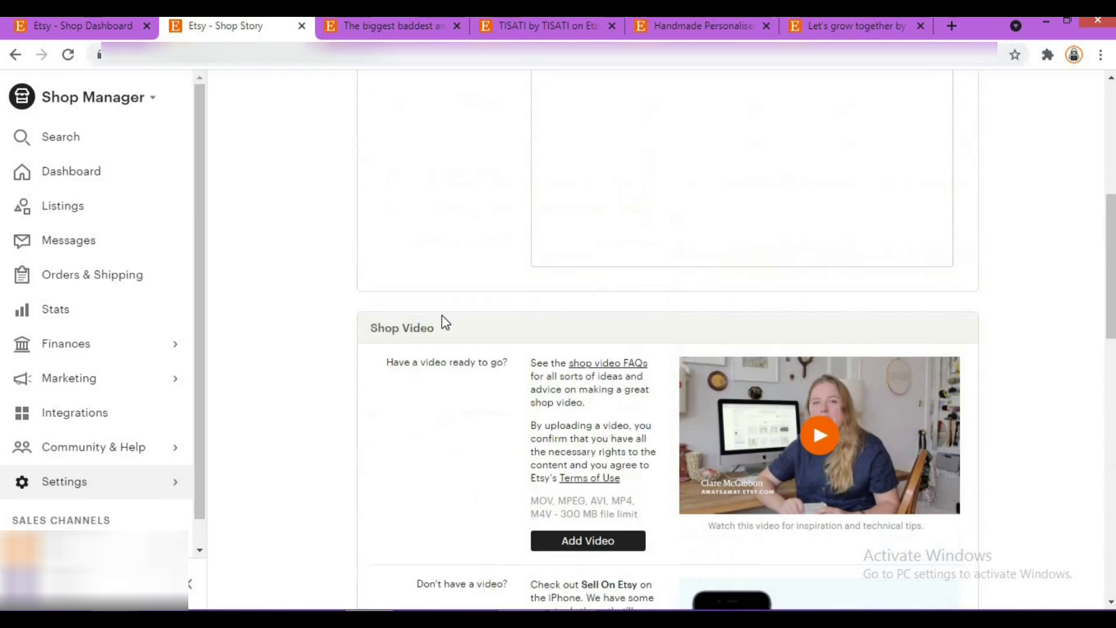
scroll(435, 329, down, 6)
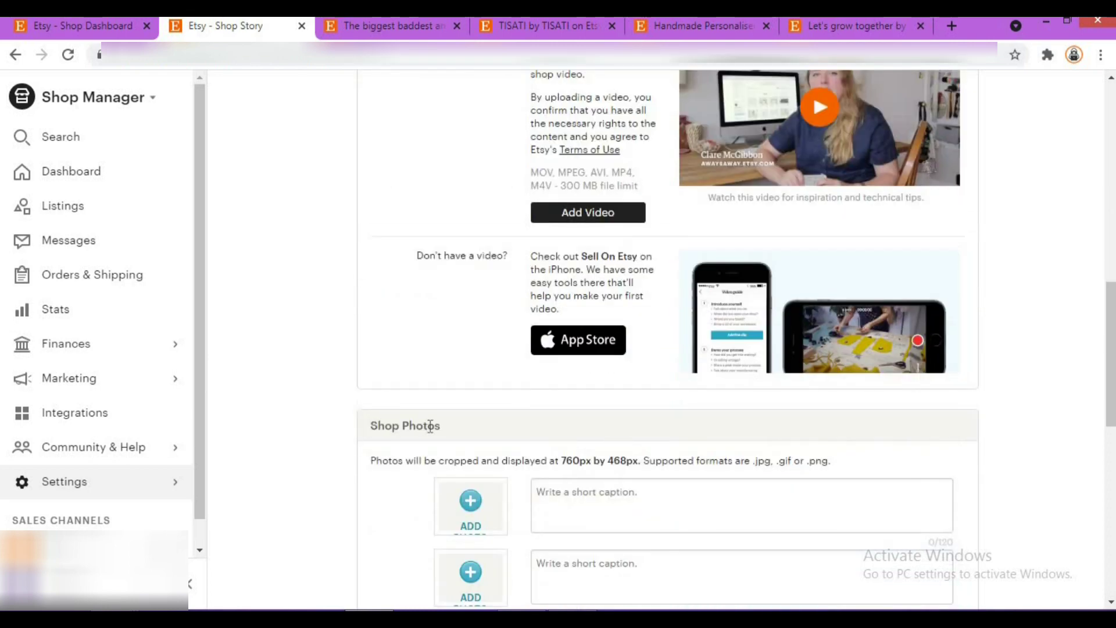
scroll(404, 341, down, 2)
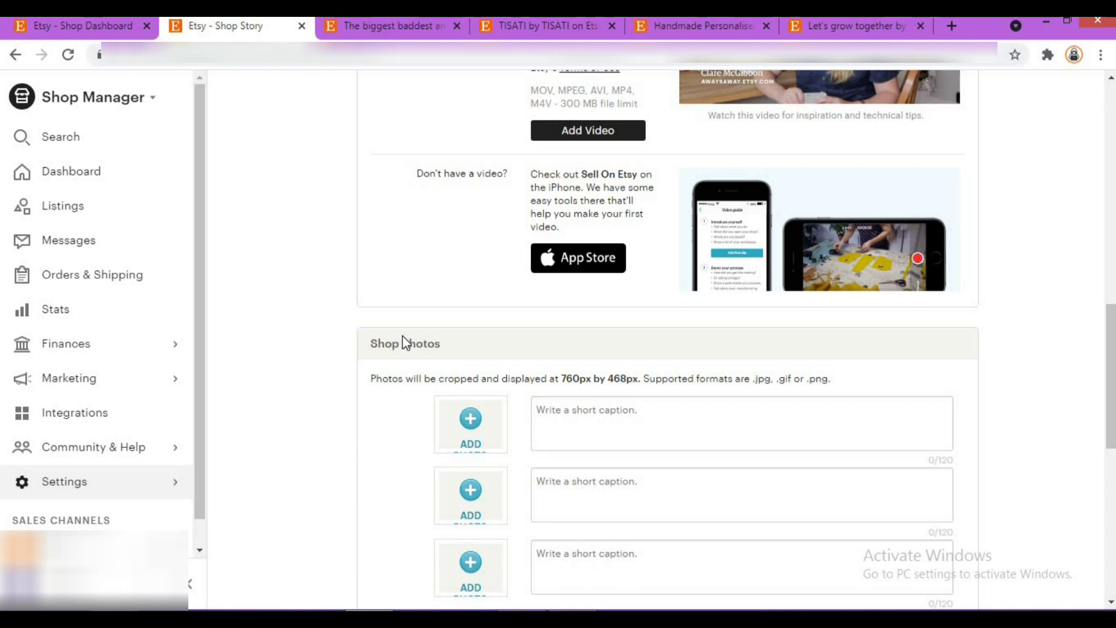
scroll(402, 336, down, 3)
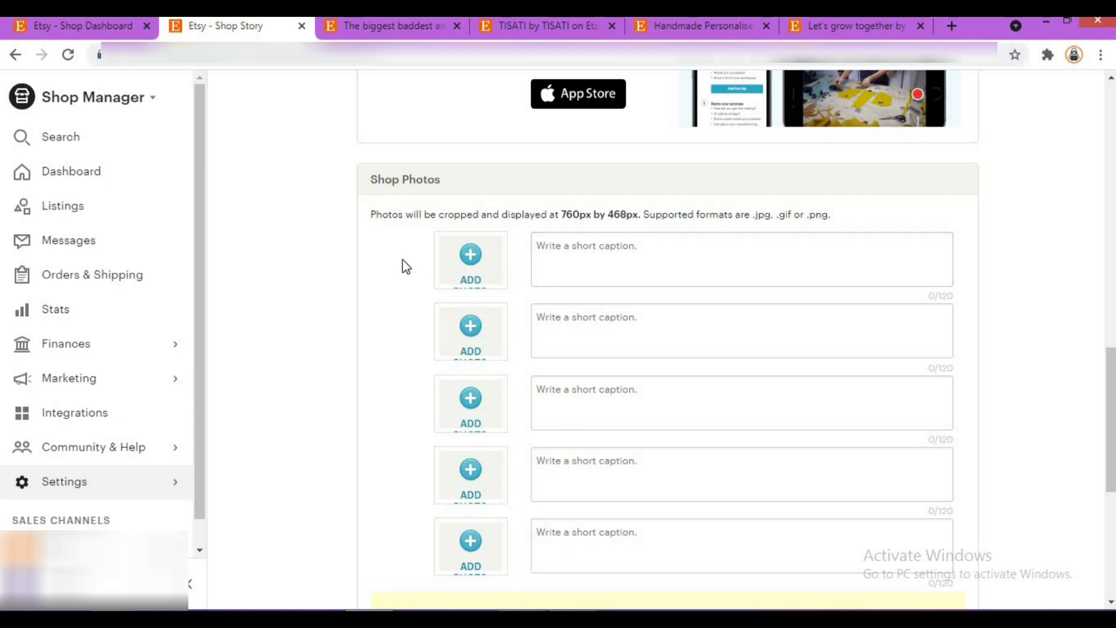
- Add Pack 1 as the first shop photo and Untitled-1 as the second
click(480, 259)
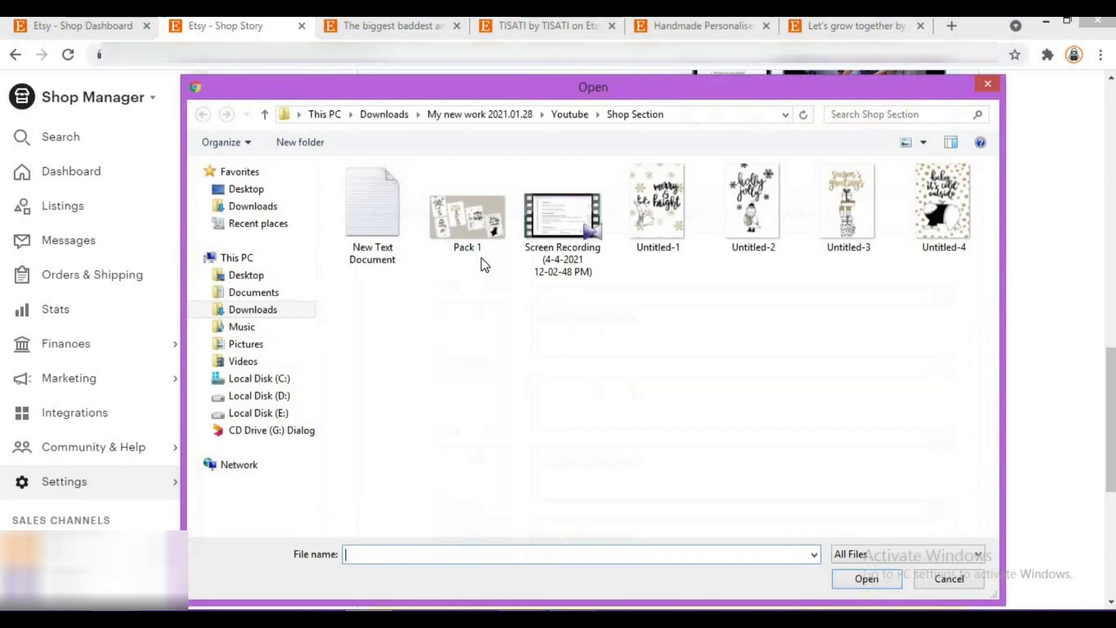
click(467, 250)
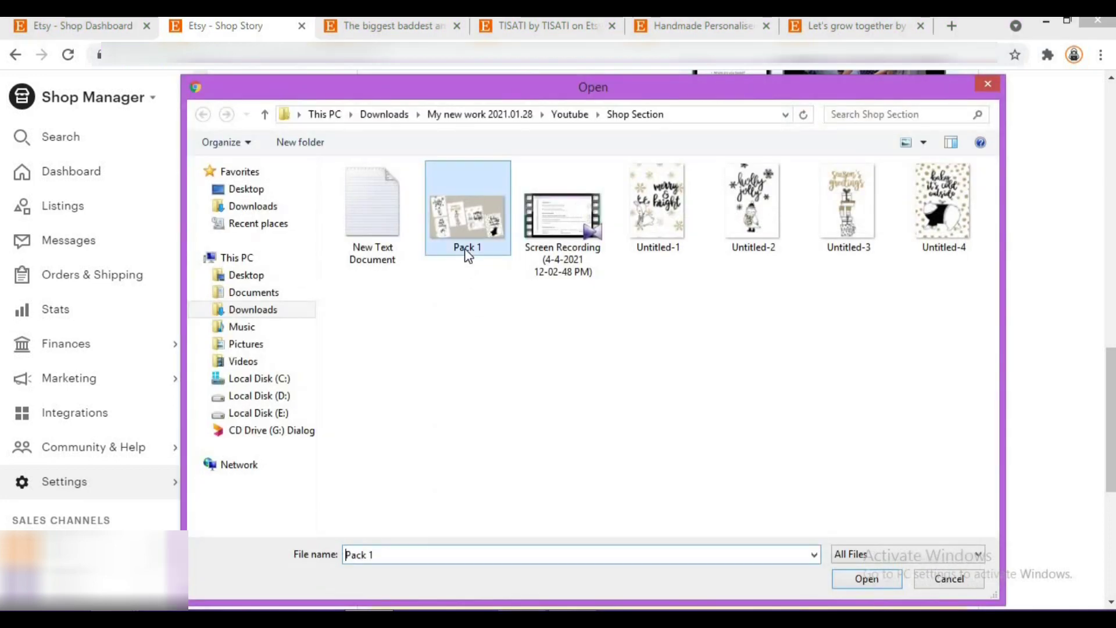
click(868, 579)
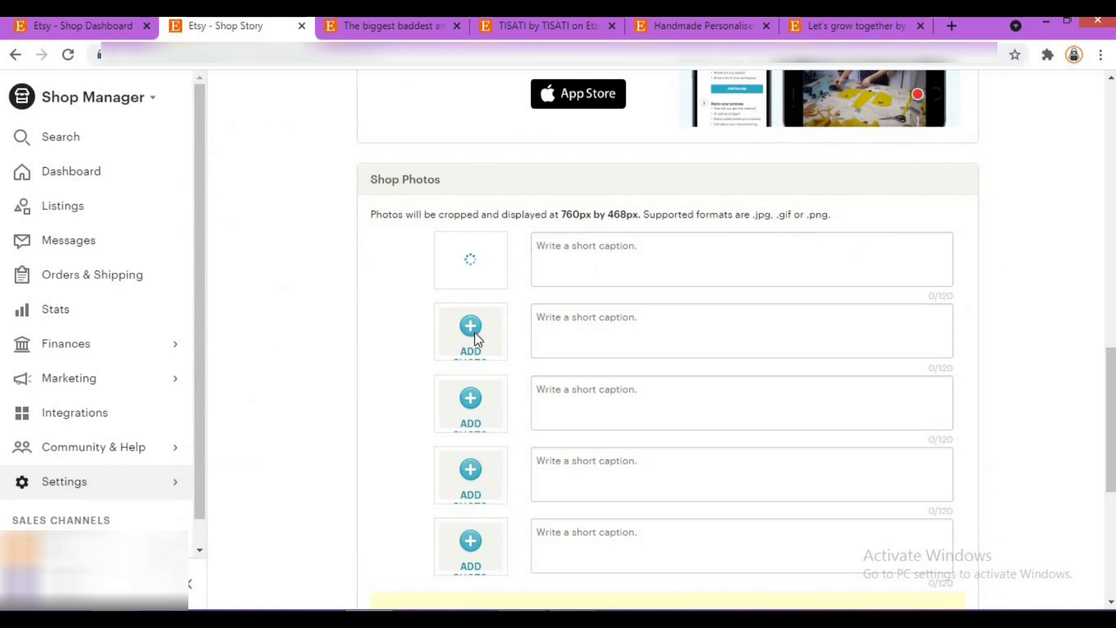
click(471, 327)
click(645, 215)
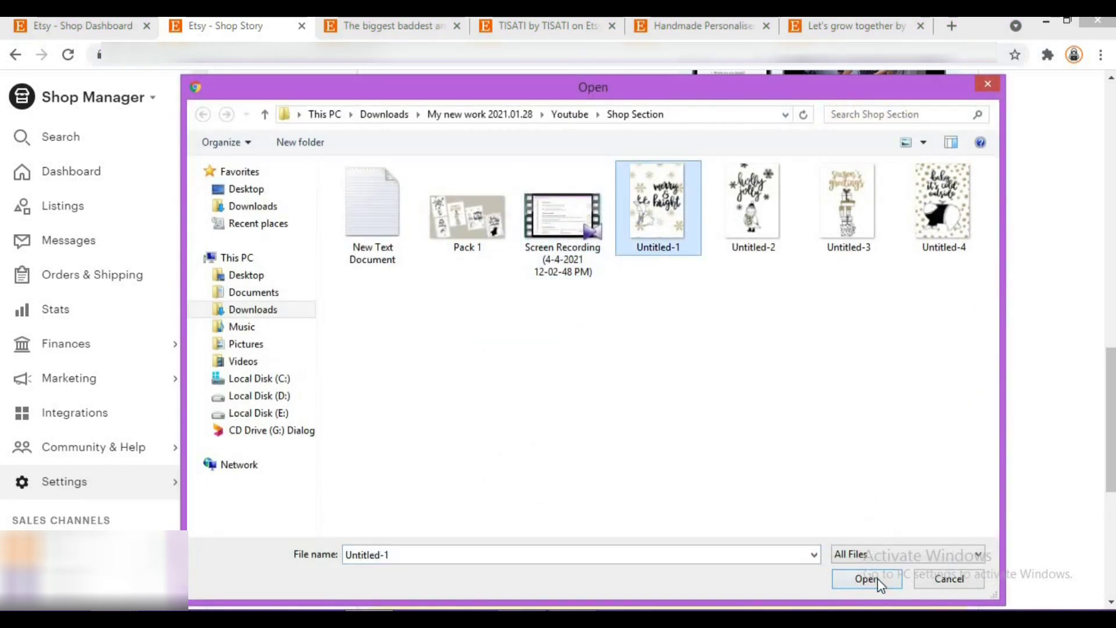
click(867, 577)
- Add Untitled-3 as the third shop photo and Untitled-4 as the fourth
click(494, 413)
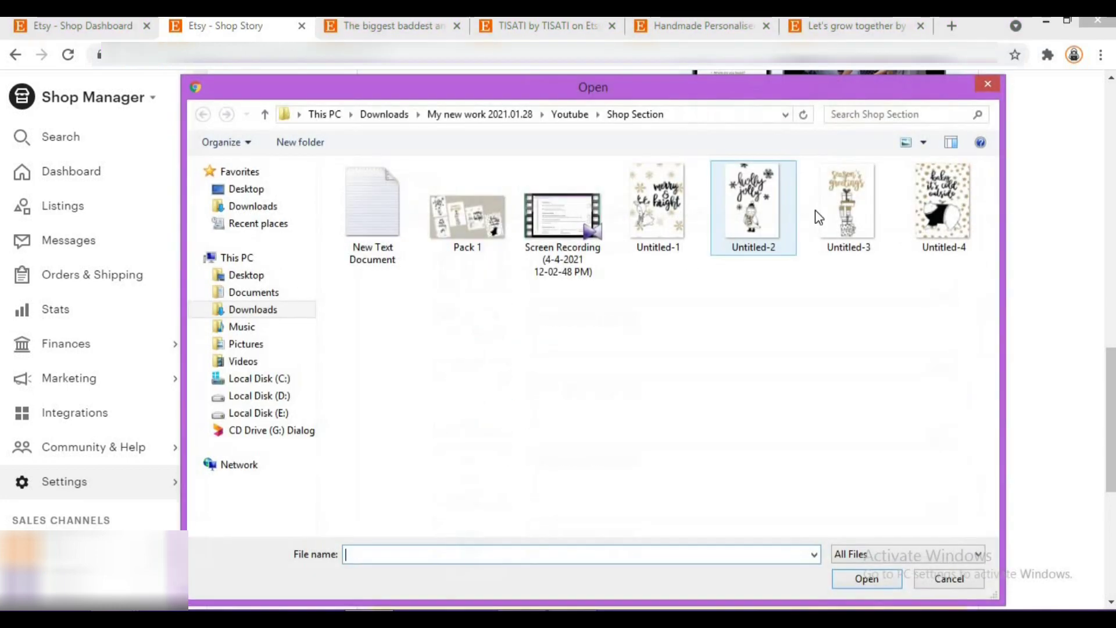
click(818, 210)
click(867, 579)
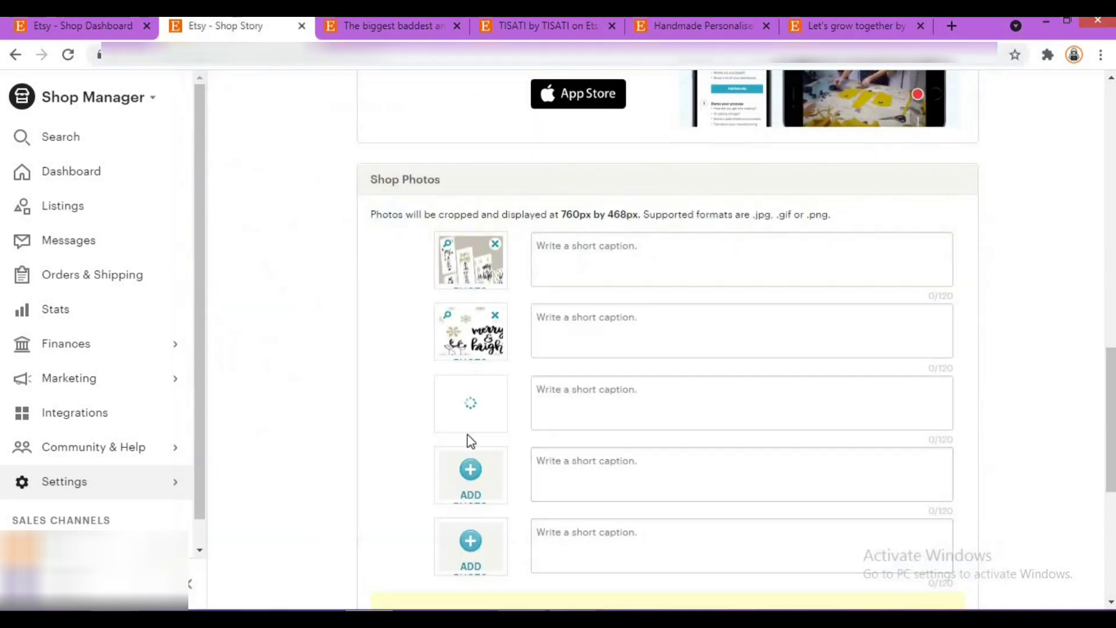
click(471, 483)
click(943, 209)
click(875, 579)
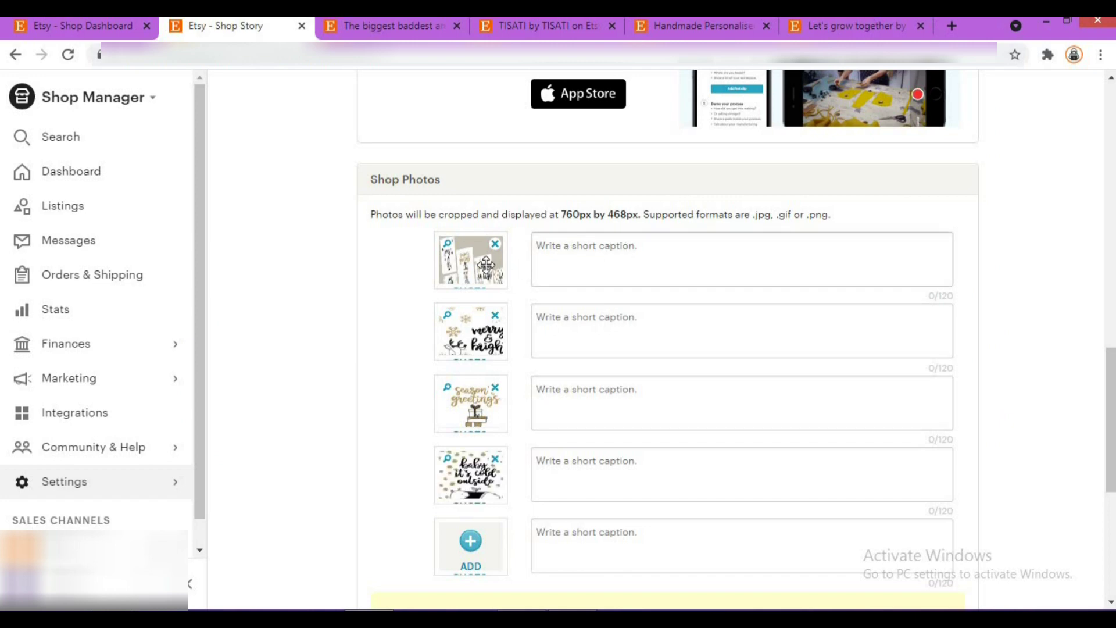
- Caption the first three shop photos "Card Bundle", "Christmas card" and "Wedding Card", correcting the misspelled word in the second caption
click(563, 252)
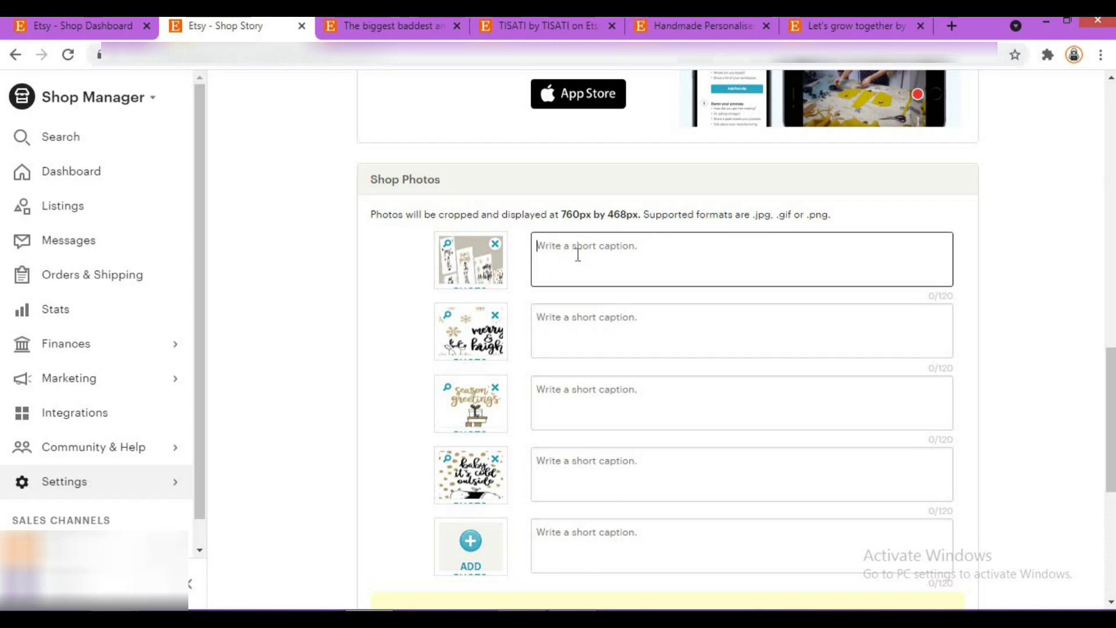
text(Card Bundle)
click(604, 333)
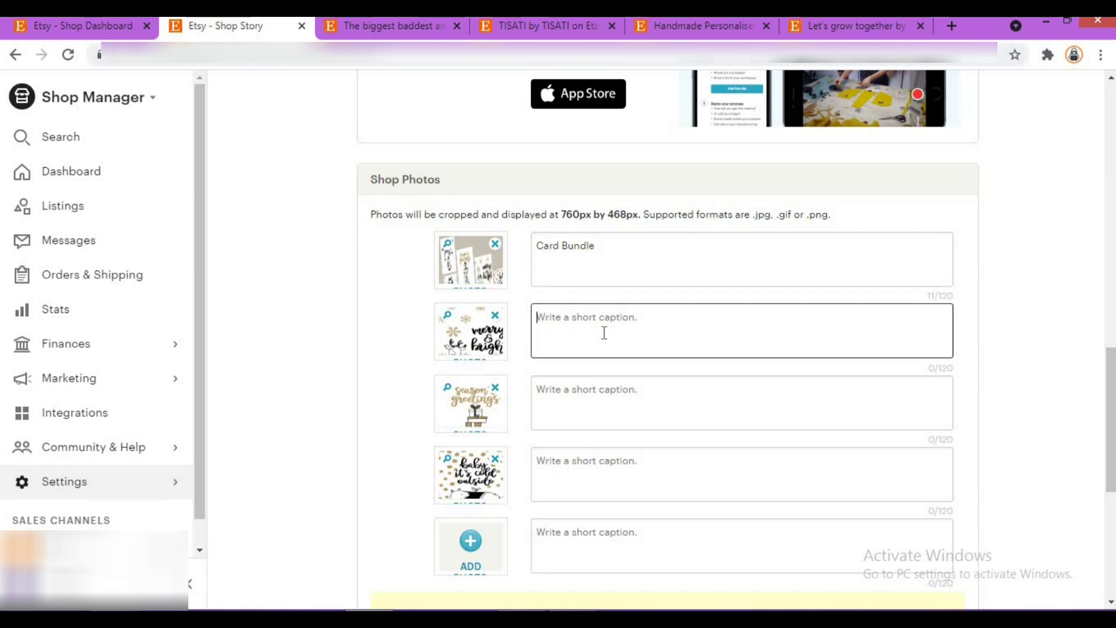
text(Christmass card)
right_click(587, 321)
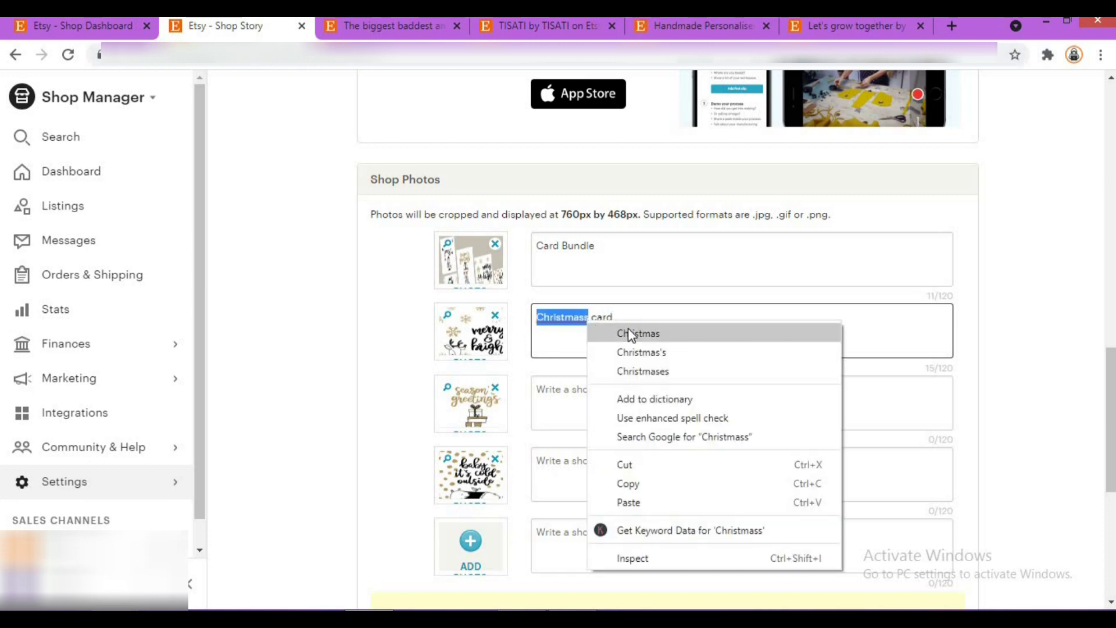
click(630, 332)
click(618, 397)
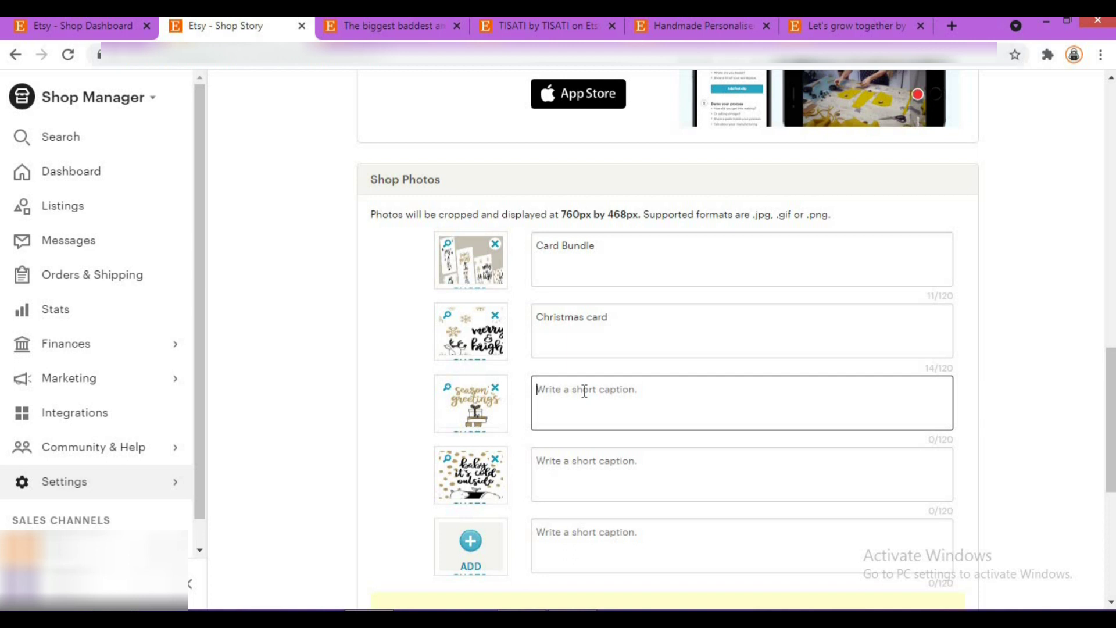
text(Wedding Card)
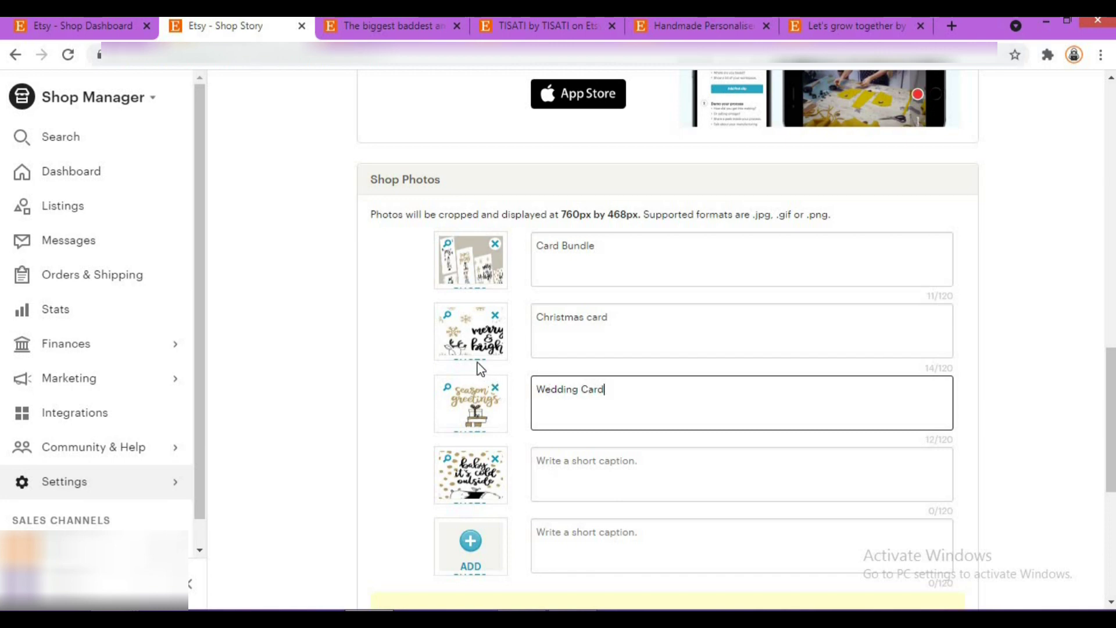
- Look through the link types offered in the Shop Links section, leave the link URL empty, and save the Shop Story form
scroll(457, 317, down, 5)
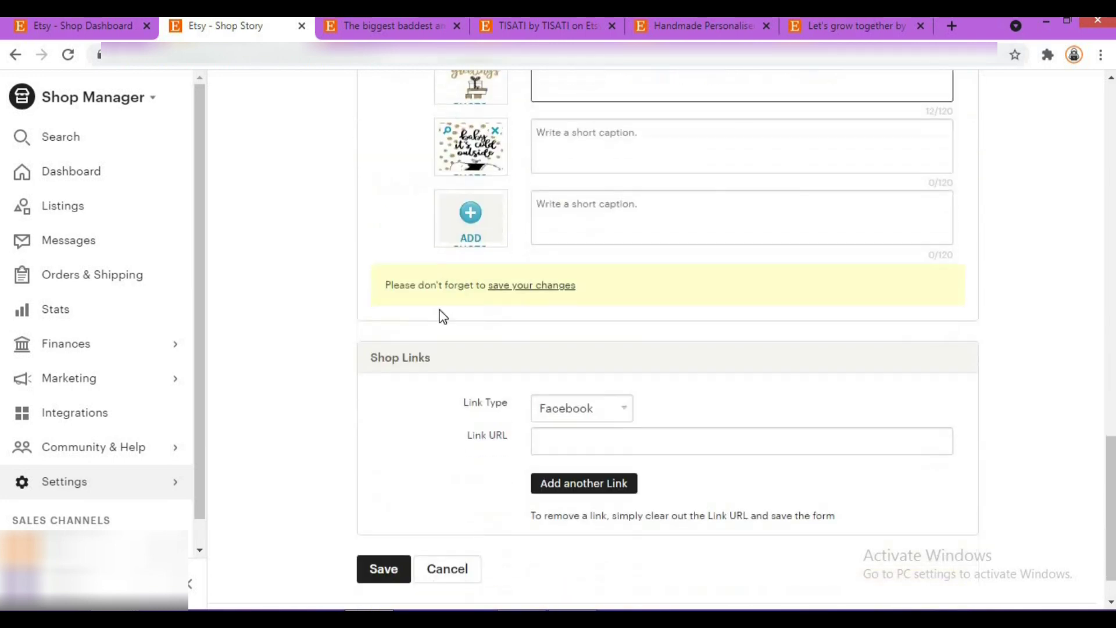
scroll(403, 303, down, 1)
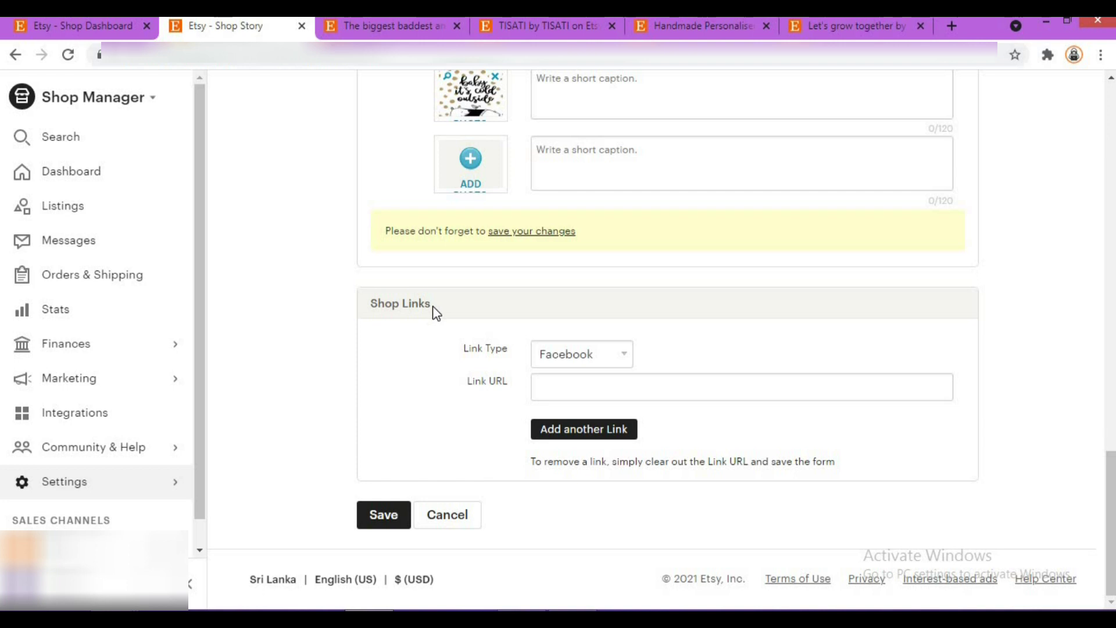
click(581, 356)
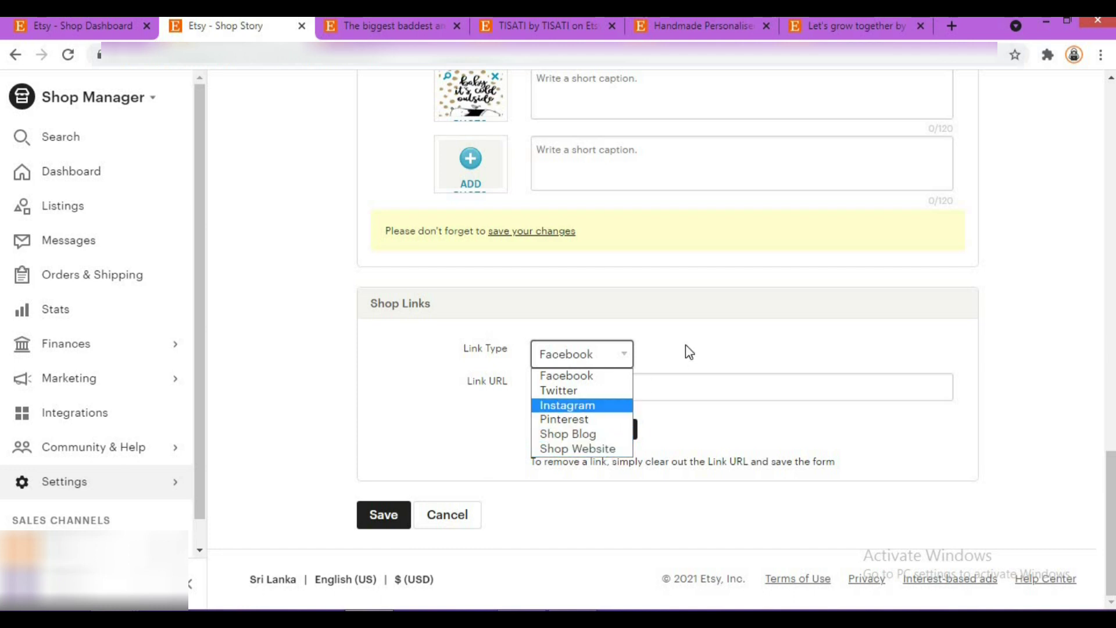
click(599, 356)
click(582, 392)
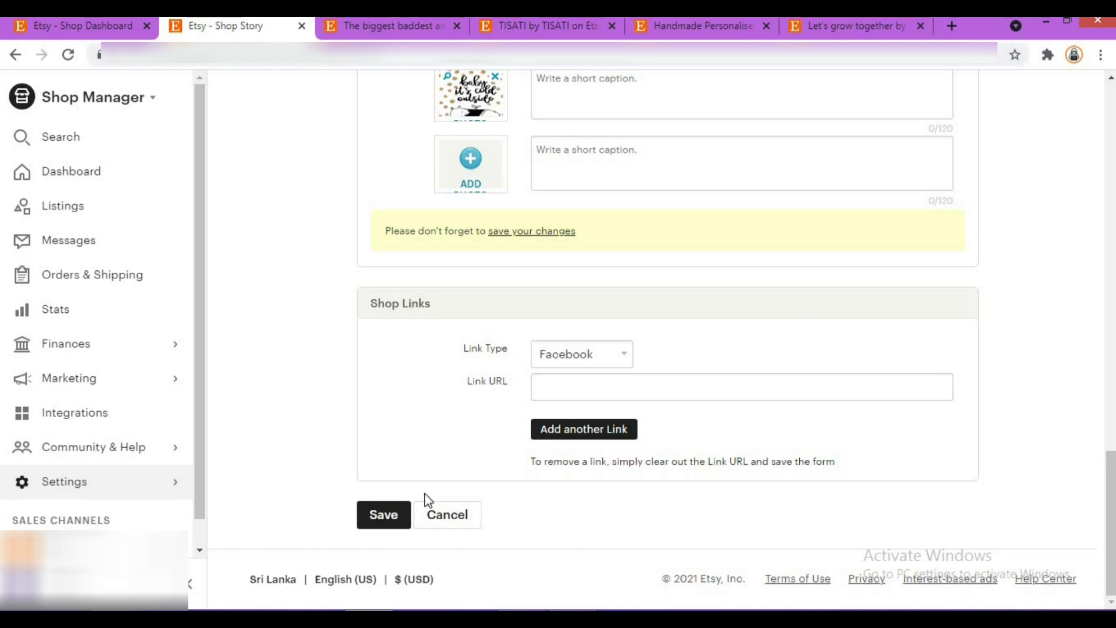
click(381, 521)
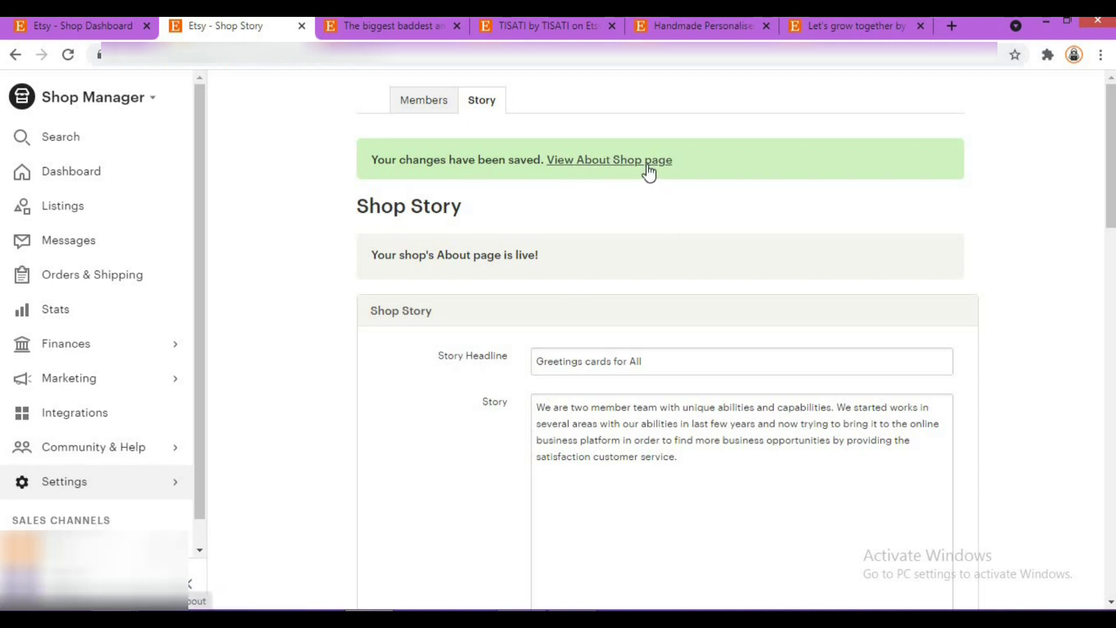
- Examine the photo, caption, headline and story in the NotNiceThings shop's About section as an example of how they are displayed
click(577, 27)
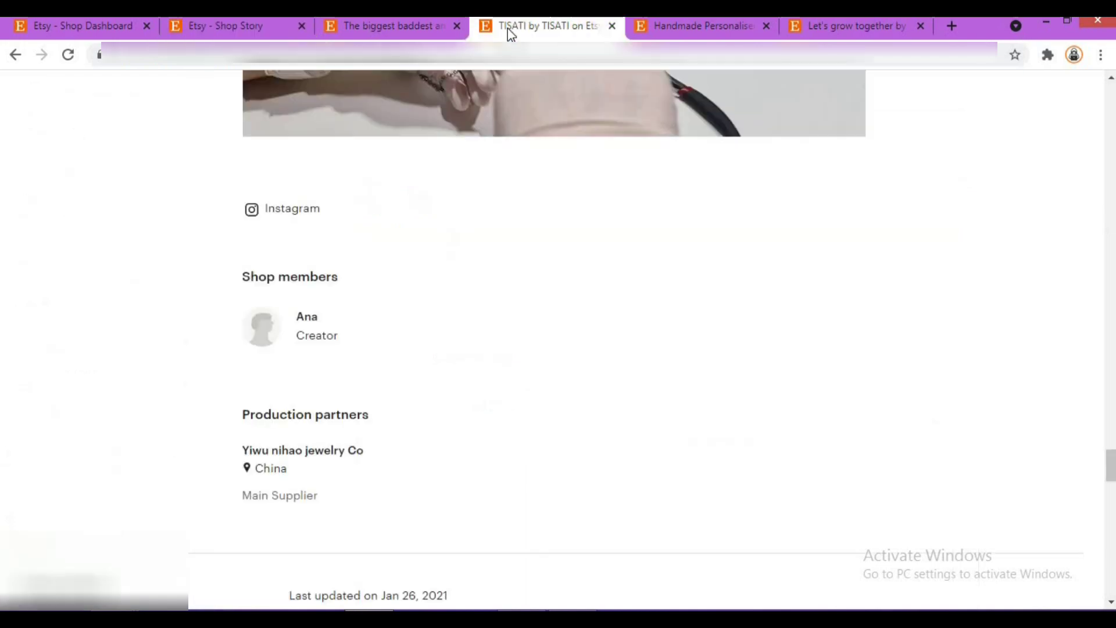
click(356, 32)
scroll(677, 250, up, 10)
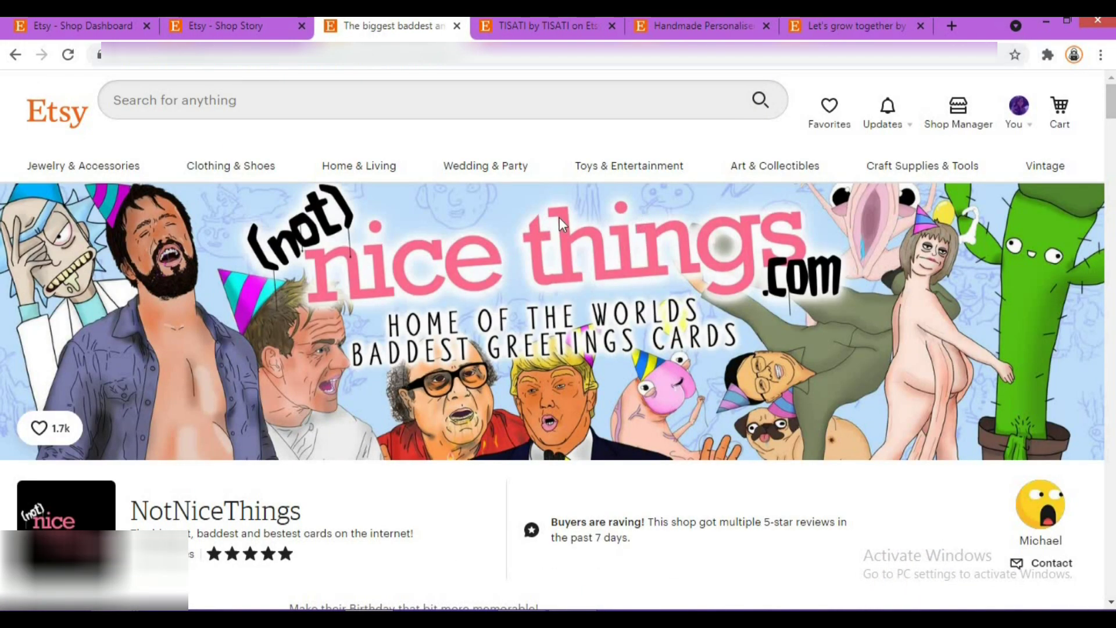
scroll(560, 217, down, 5)
scroll(607, 233, down, 15)
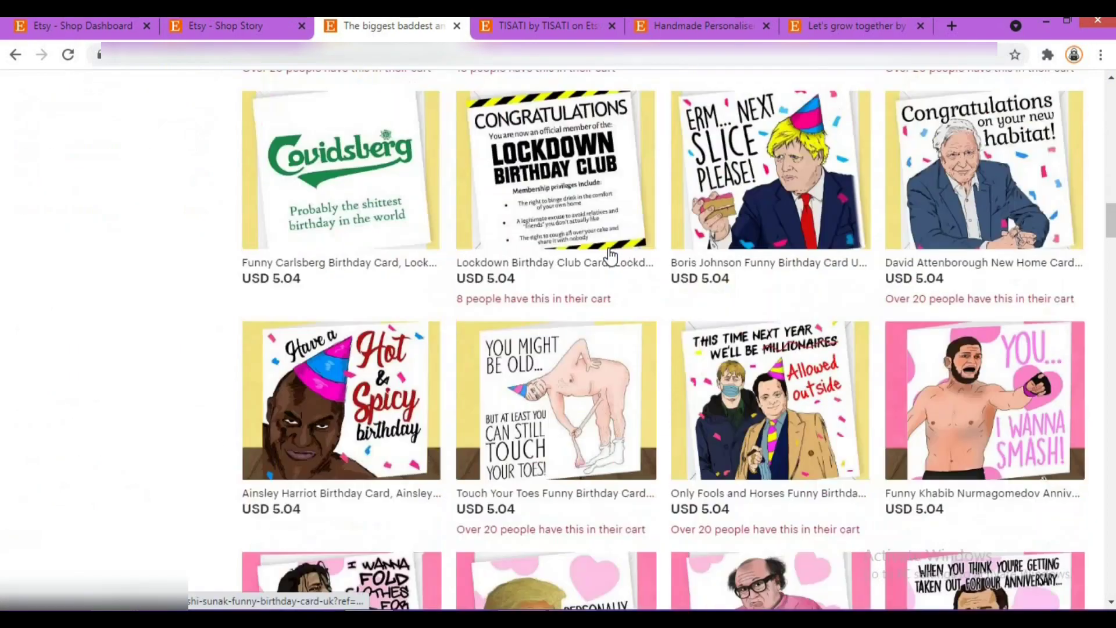
scroll(609, 256, down, 20)
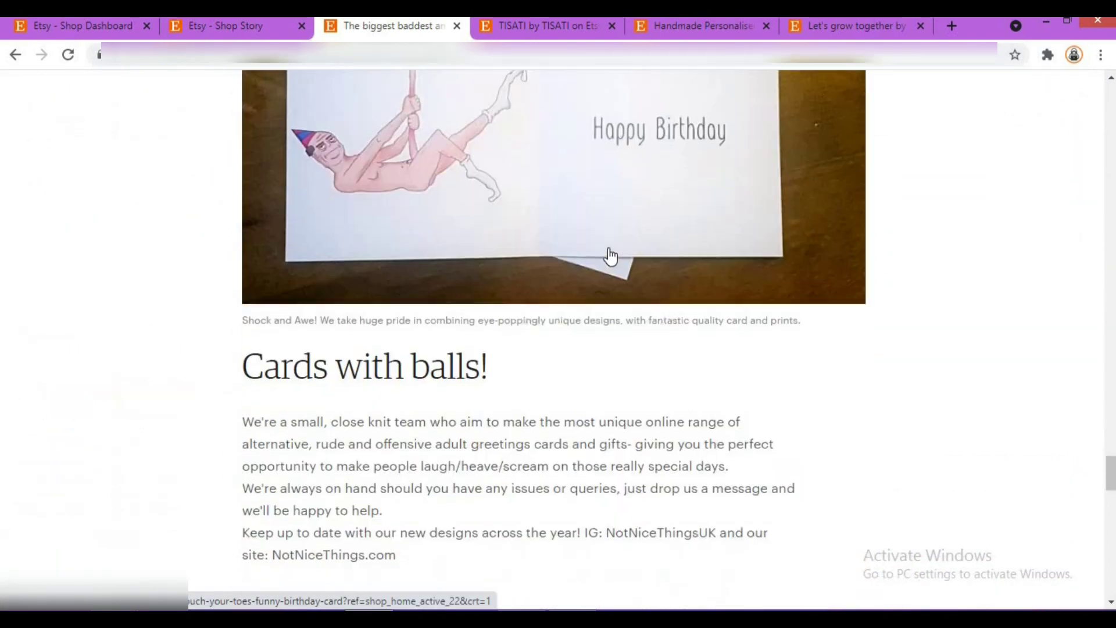
scroll(609, 256, up, 3)
scroll(608, 257, down, 3)
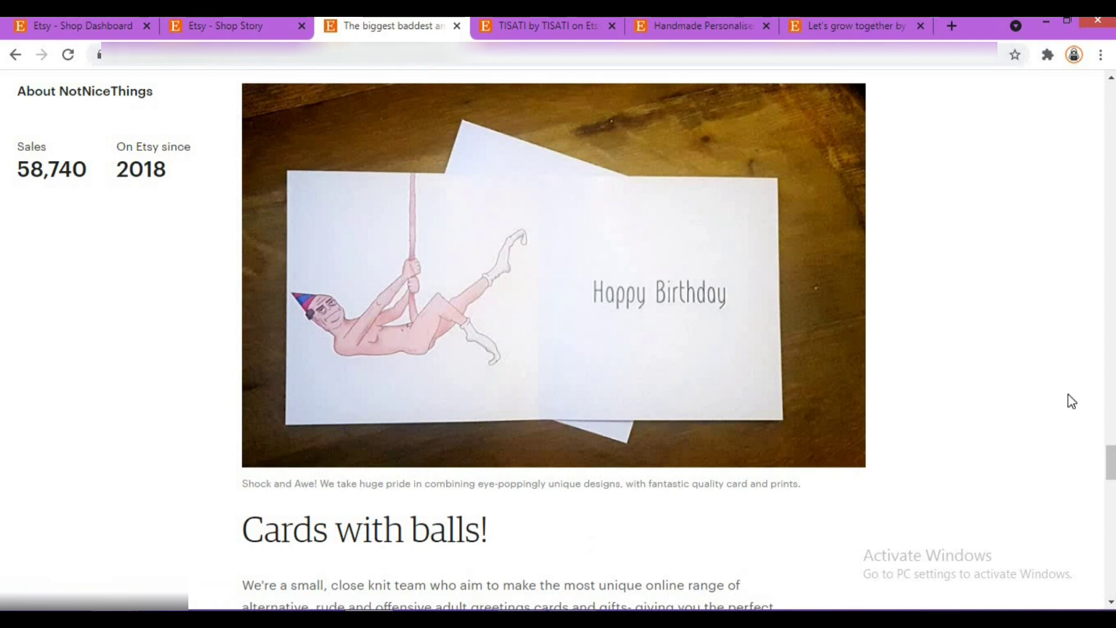
- Return to the saved Shop Story form and open the shop's own About page in a new tab
click(222, 25)
right_click(584, 165)
click(639, 178)
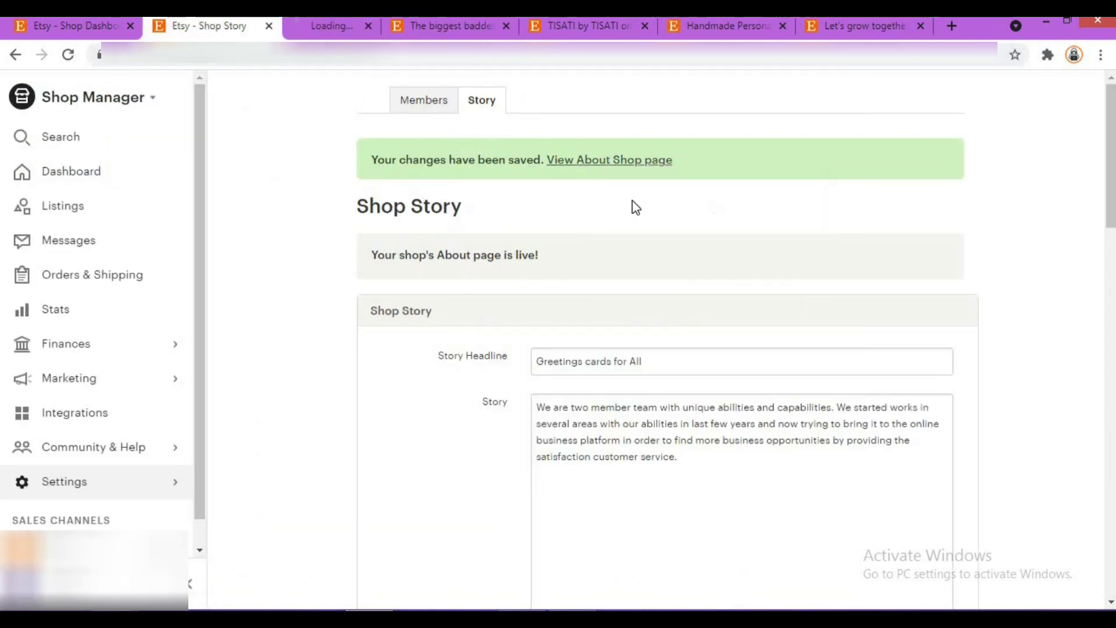
click(349, 29)
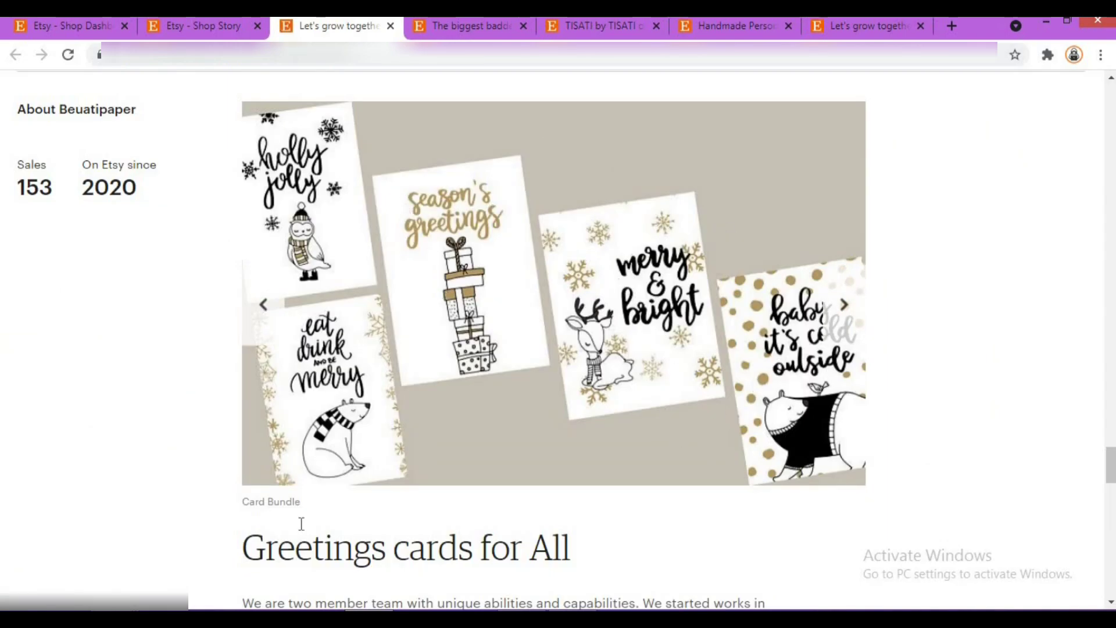
- Check the headline, story and shop members in the Beuatipaper About section and browse through its captioned shop photos
scroll(323, 505, down, 2)
scroll(555, 460, down, 3)
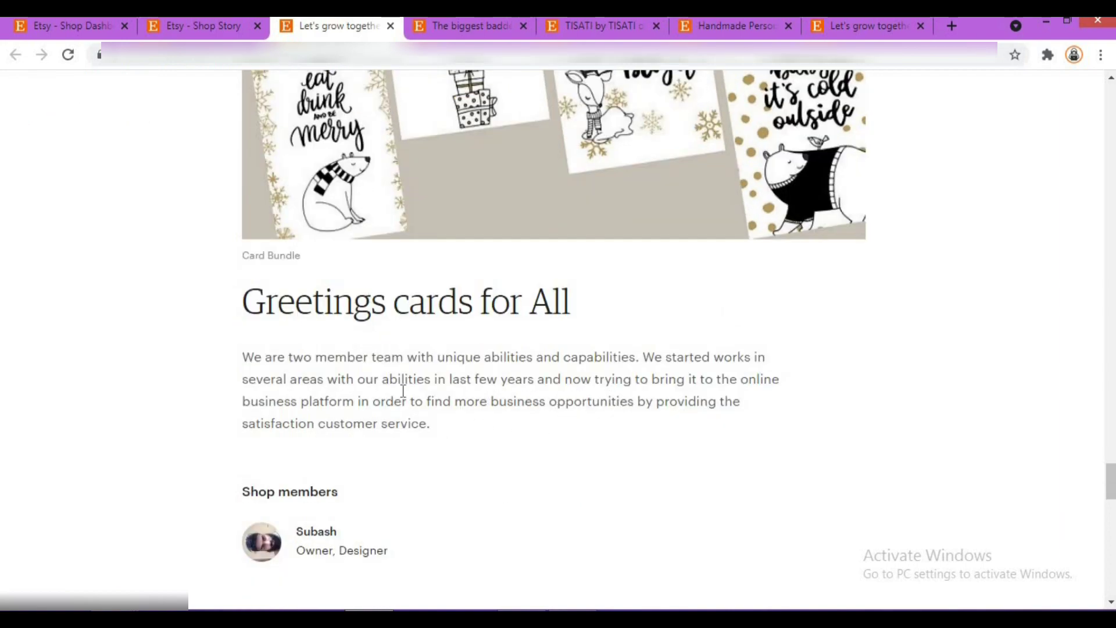
scroll(652, 374, up, 4)
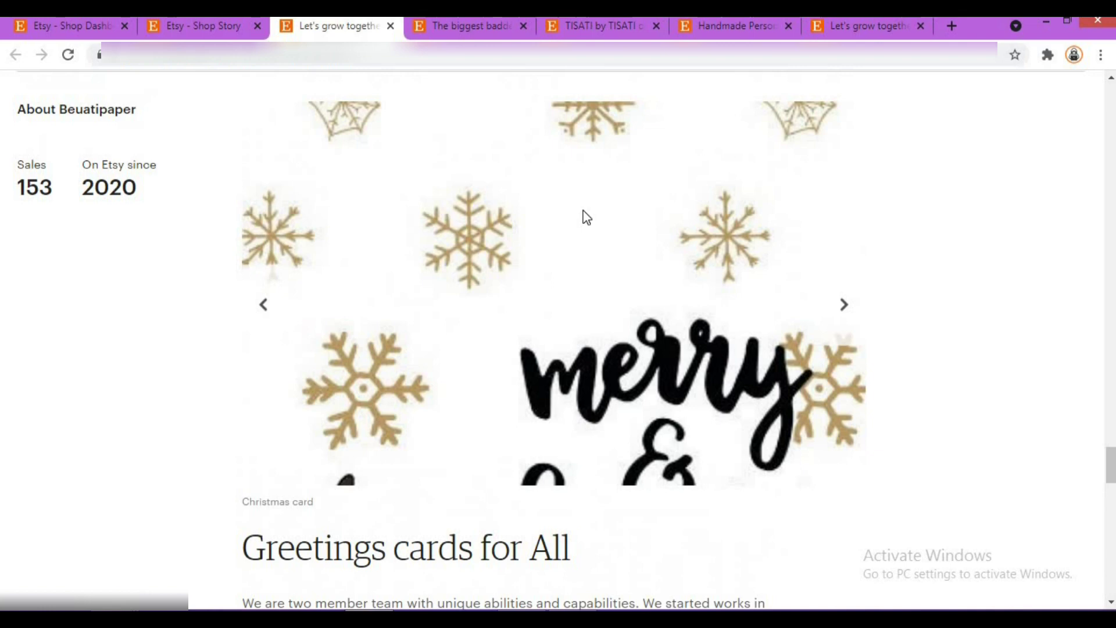
click(844, 306)
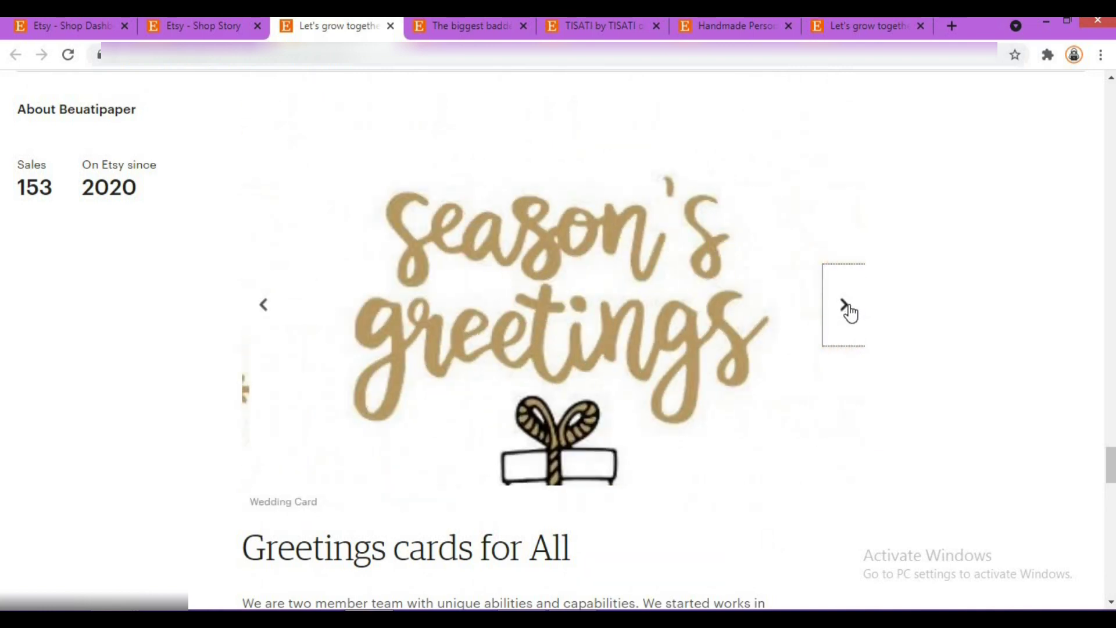
click(846, 307)
click(846, 306)
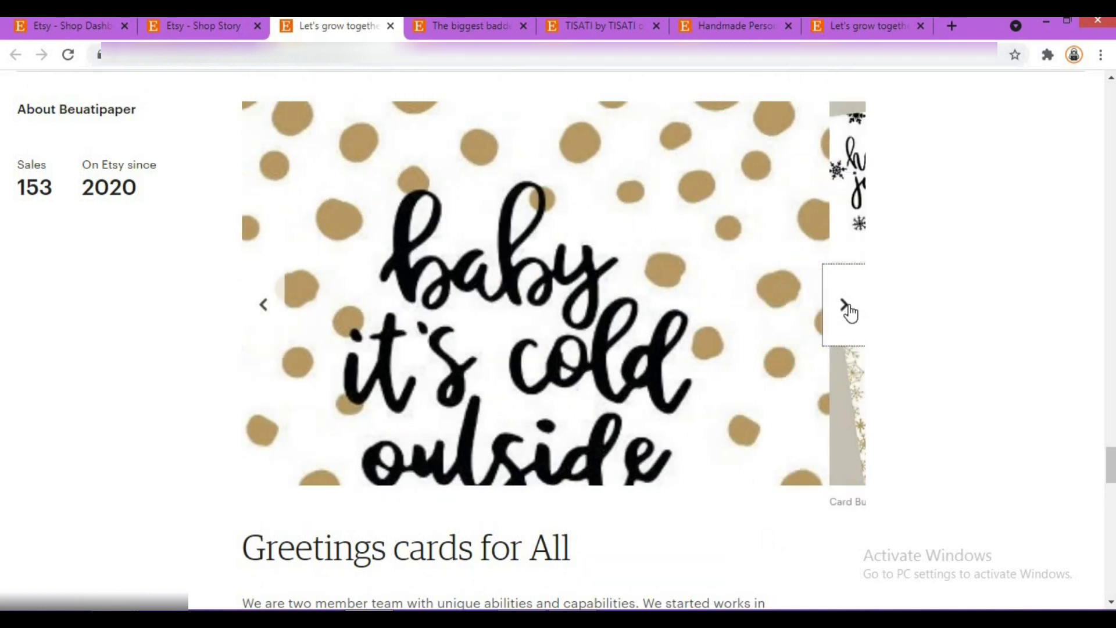